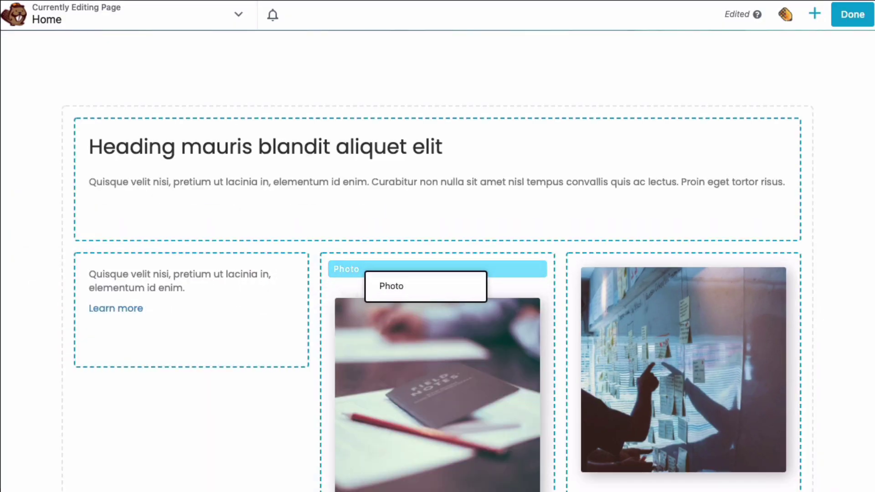
- Drag a Photo module into the middle column of the three-column row
{"action": "left_click_drag", "start_coordinate": [360, 277], "coordinate": [362, 281]}
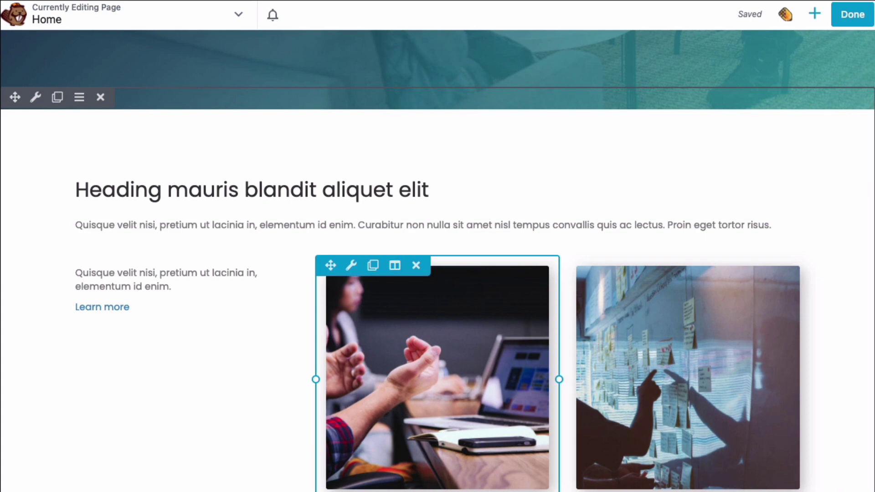
{"action": "scroll", "coordinate": [437, 273], "scroll_direction": "down", "scroll_amount": 3}
{"action": "mouse_move", "coordinate": [328, 375]}
{"action": "left_mouse_down"}
{"action": "mouse_move", "coordinate": [99, 140]}
{"action": "mouse_move", "coordinate": [103, 147]}
{"action": "left_mouse_up"}
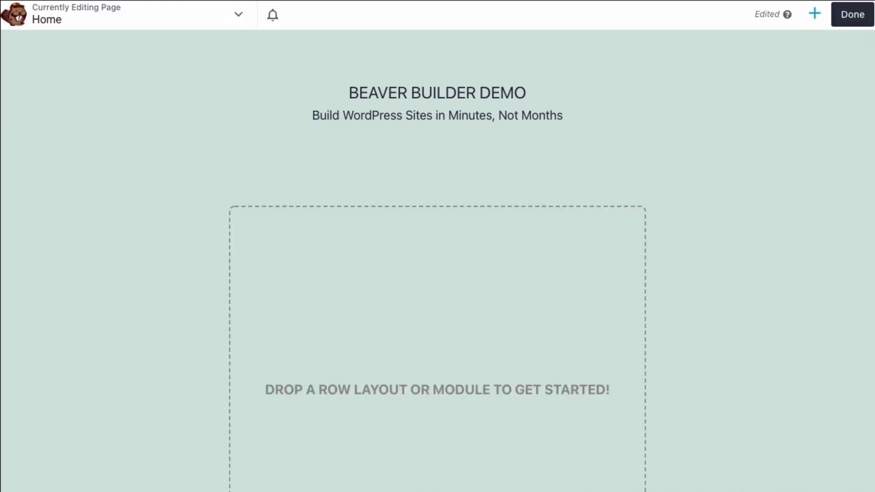
{"action": "scroll", "coordinate": [438, 274], "scroll_direction": "down", "scroll_amount": 3}
{"action": "scroll", "coordinate": [437, 273], "scroll_direction": "down", "scroll_amount": 4}
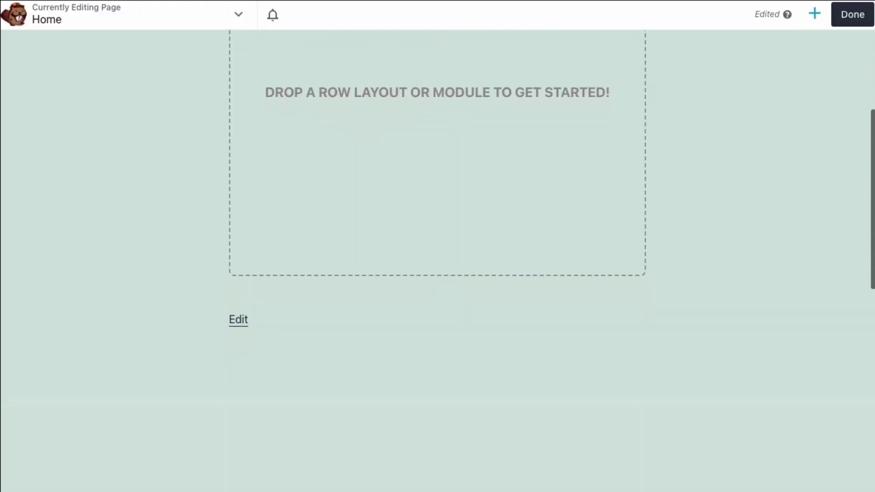
{"action": "scroll", "coordinate": [437, 274], "scroll_direction": "down", "scroll_amount": 3}
{"action": "scroll", "coordinate": [437, 274], "scroll_direction": "down", "scroll_amount": 2}
{"action": "scroll", "coordinate": [437, 273], "scroll_direction": "down", "scroll_amount": 2}
{"action": "scroll", "coordinate": [438, 274], "scroll_direction": "down", "scroll_amount": 1}
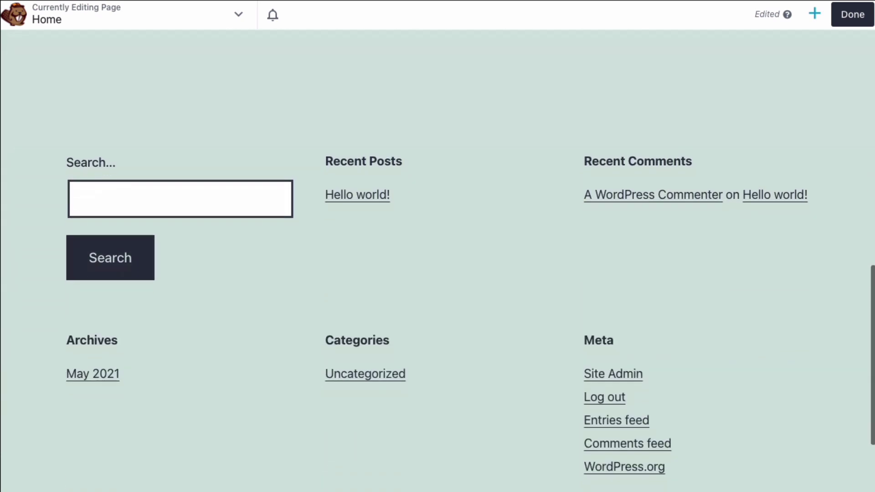
{"action": "scroll", "coordinate": [437, 274], "scroll_direction": "down", "scroll_amount": 2}
{"action": "scroll", "coordinate": [438, 274], "scroll_direction": "down", "scroll_amount": 2}
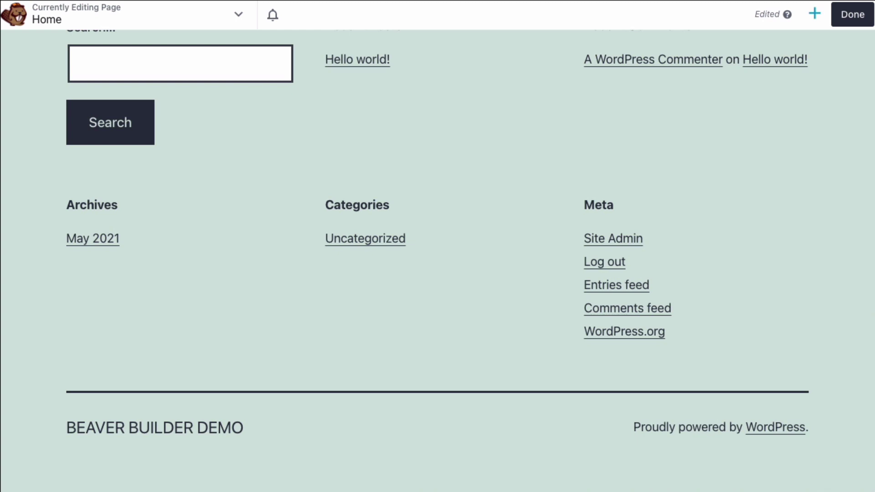
{"action": "scroll", "coordinate": [437, 274], "scroll_direction": "down", "scroll_amount": 3}
{"action": "scroll", "coordinate": [438, 274], "scroll_direction": "down", "scroll_amount": 3}
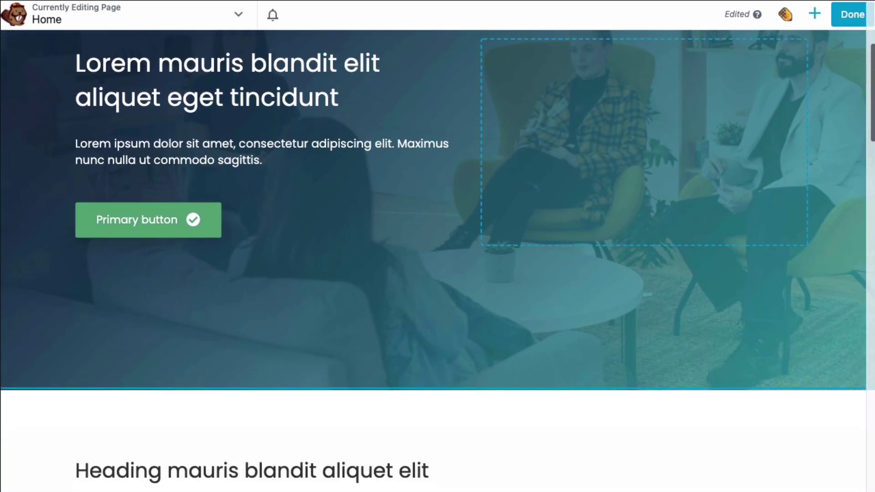
{"action": "scroll", "coordinate": [438, 273], "scroll_direction": "down", "scroll_amount": 4}
{"action": "scroll", "coordinate": [438, 273], "scroll_direction": "down", "scroll_amount": 2}
{"action": "scroll", "coordinate": [438, 273], "scroll_direction": "down", "scroll_amount": 3}
{"action": "scroll", "coordinate": [438, 274], "scroll_direction": "down", "scroll_amount": 2}
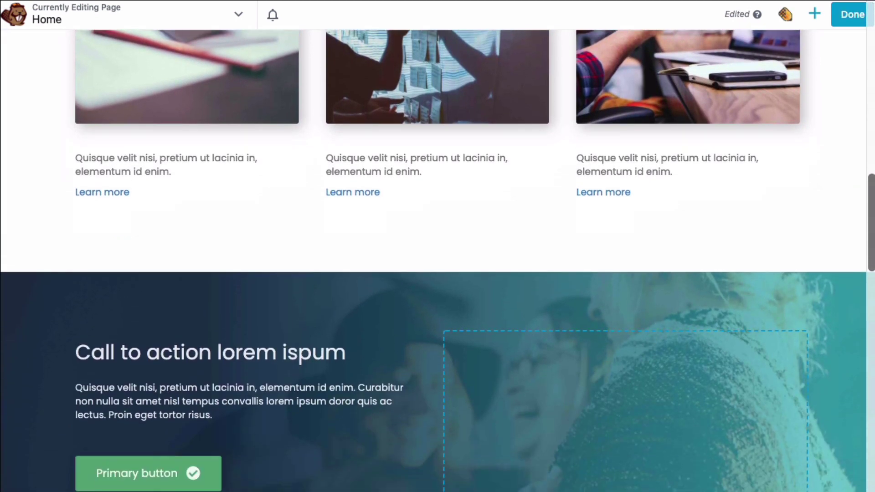
{"action": "scroll", "coordinate": [437, 274], "scroll_direction": "down", "scroll_amount": 3}
{"action": "scroll", "coordinate": [438, 274], "scroll_direction": "down", "scroll_amount": 2}
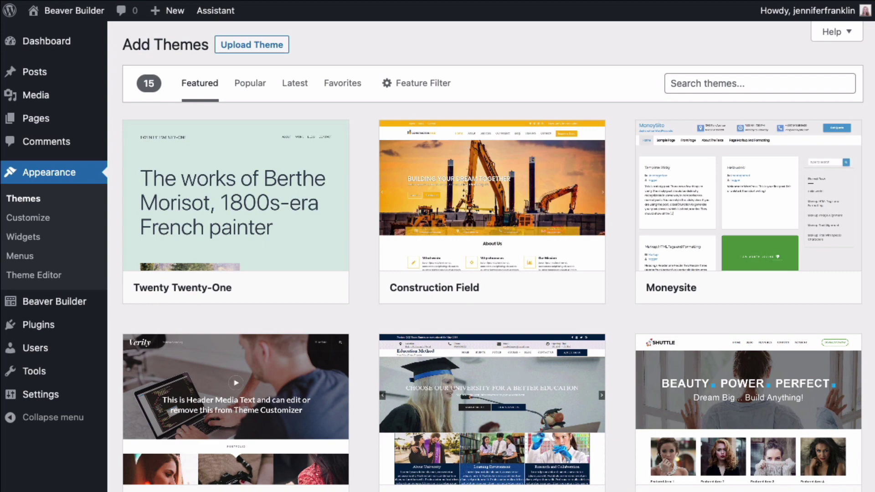
{"action": "scroll", "coordinate": [479, 274], "scroll_direction": "down", "scroll_amount": 4}
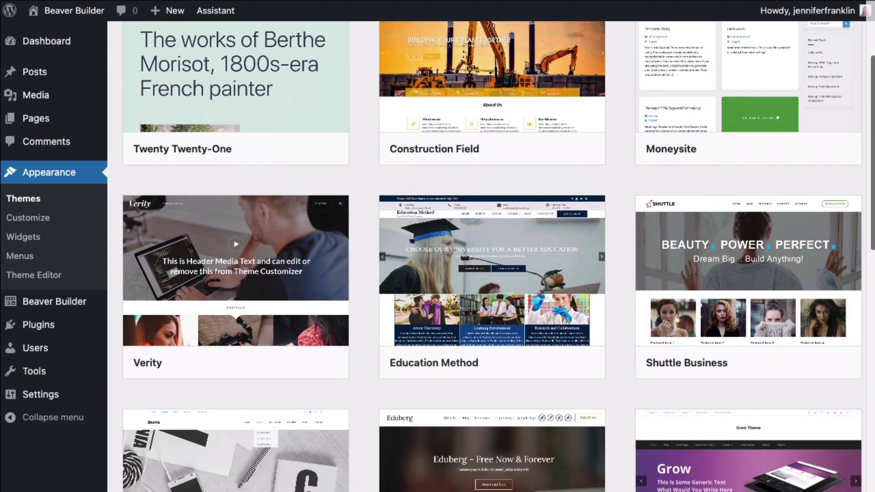
{"action": "scroll", "coordinate": [478, 273], "scroll_direction": "down", "scroll_amount": 2}
{"action": "scroll", "coordinate": [493, 274], "scroll_direction": "down", "scroll_amount": 3}
{"action": "scroll", "coordinate": [493, 274], "scroll_direction": "down", "scroll_amount": 3}
{"action": "scroll", "coordinate": [493, 274], "scroll_direction": "down", "scroll_amount": 2}
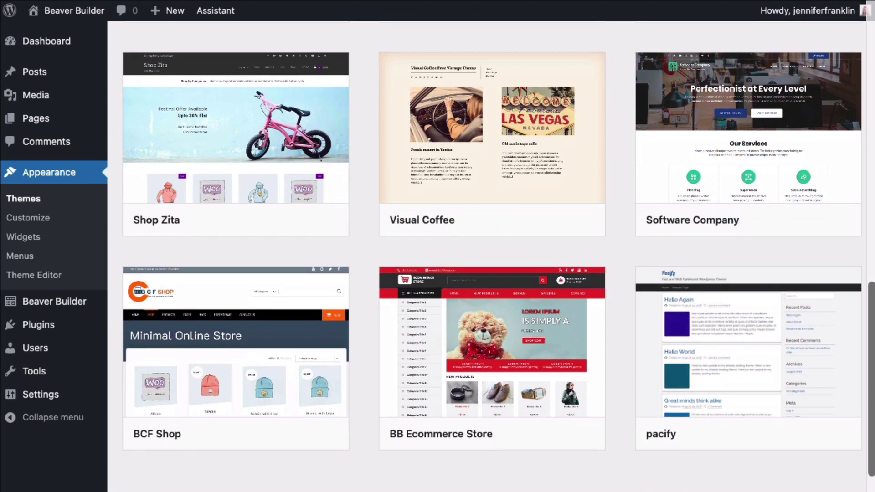
{"action": "scroll", "coordinate": [493, 274], "scroll_direction": "down", "scroll_amount": 1}
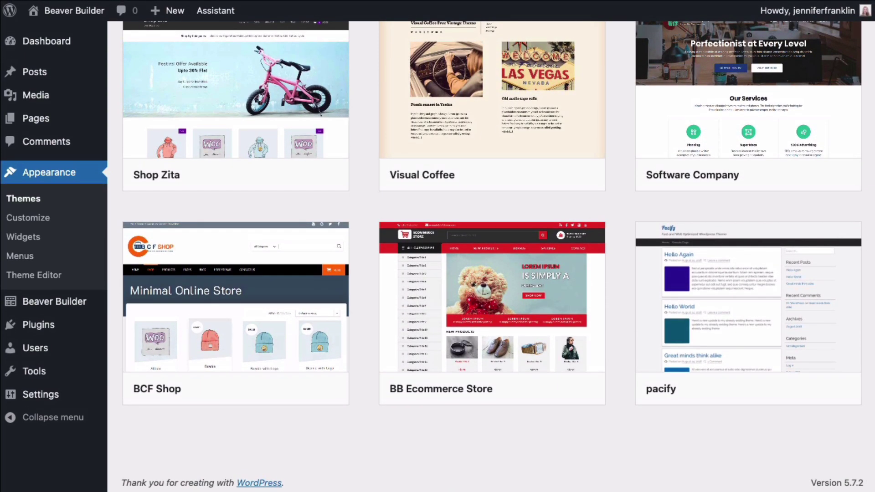
{"action": "scroll", "coordinate": [493, 273], "scroll_direction": "up", "scroll_amount": 1}
{"action": "scroll", "coordinate": [493, 273], "scroll_direction": "up", "scroll_amount": 3}
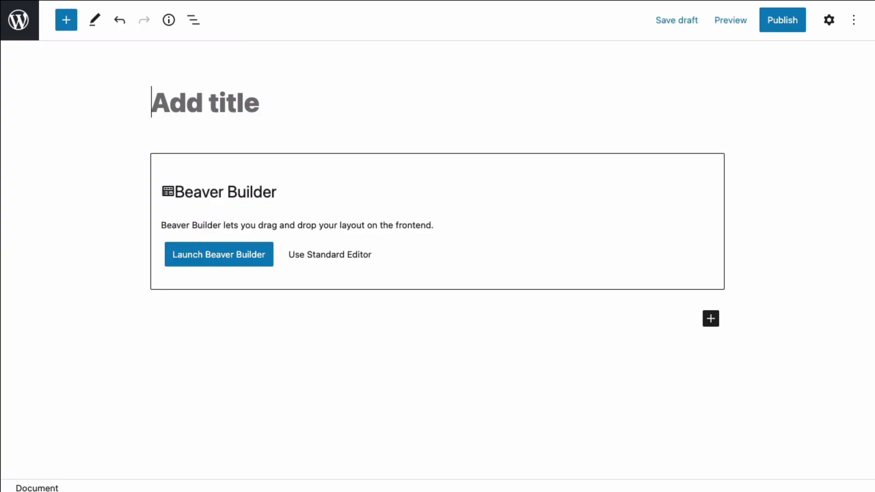
{"action": "type", "text": "Best Theme for Beaver Builder"}
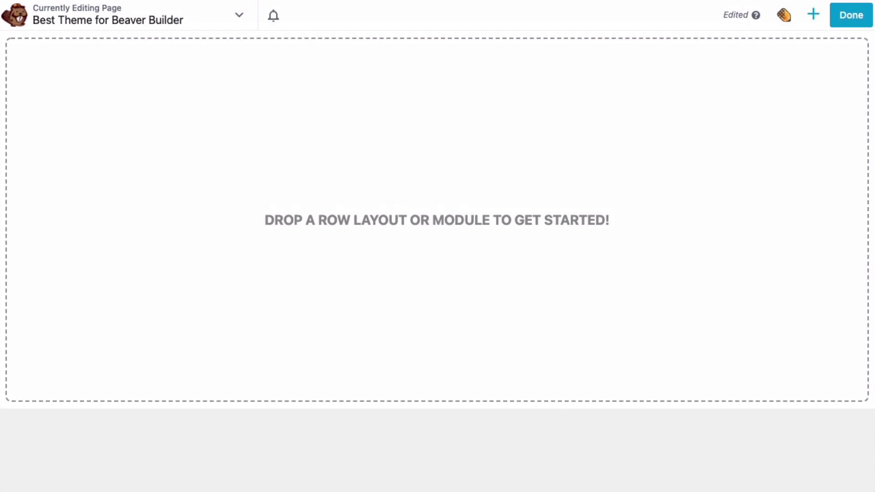
- Apply the professional consultant layout from Beaver Builder's Templates
{"action": "left_click", "coordinate": [813, 14]}
{"action": "left_click", "coordinate": [703, 192]}
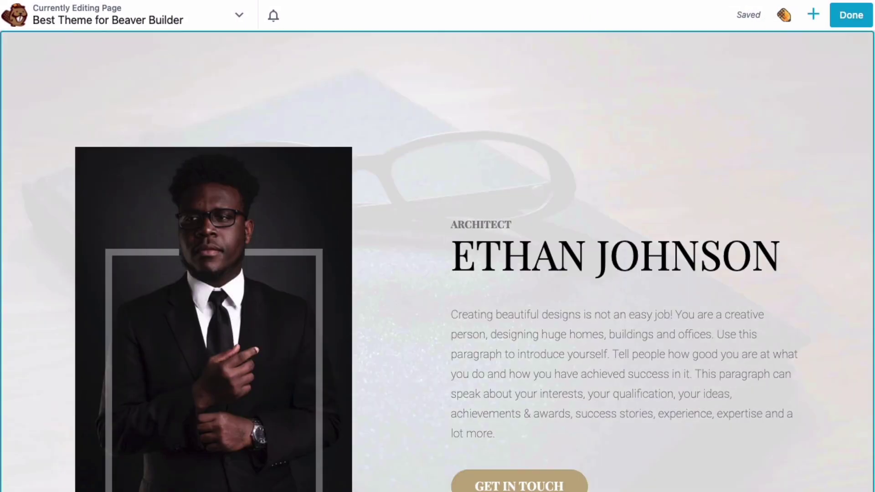
{"action": "scroll", "coordinate": [438, 274], "scroll_direction": "down", "scroll_amount": 1}
{"action": "scroll", "coordinate": [438, 273], "scroll_direction": "down", "scroll_amount": 4}
{"action": "scroll", "coordinate": [438, 274], "scroll_direction": "down", "scroll_amount": 3}
{"action": "scroll", "coordinate": [437, 274], "scroll_direction": "down", "scroll_amount": 5}
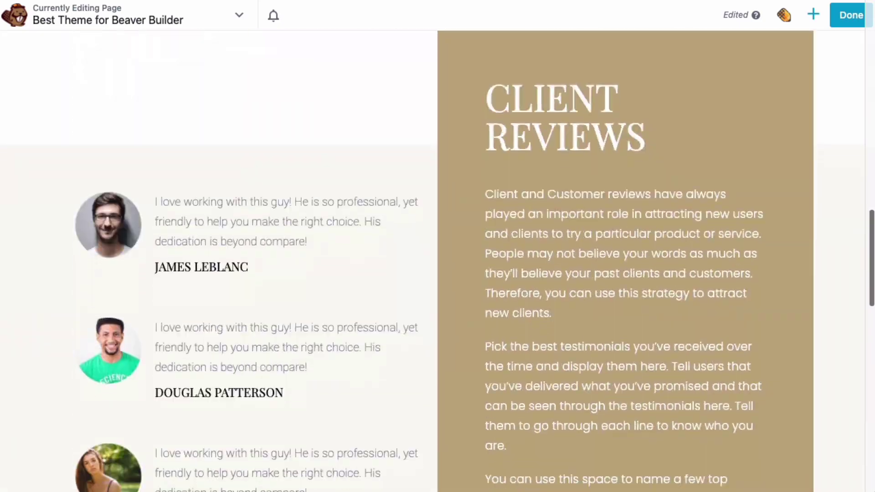
{"action": "scroll", "coordinate": [438, 273], "scroll_direction": "down", "scroll_amount": 5}
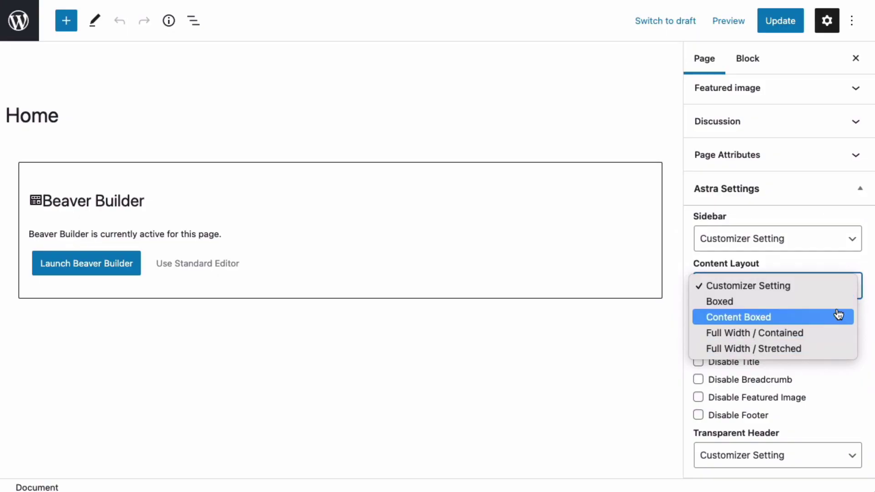
- Keep Content Layout on Customizer Setting and disable the primary header and page title
{"action": "left_click", "coordinate": [841, 285]}
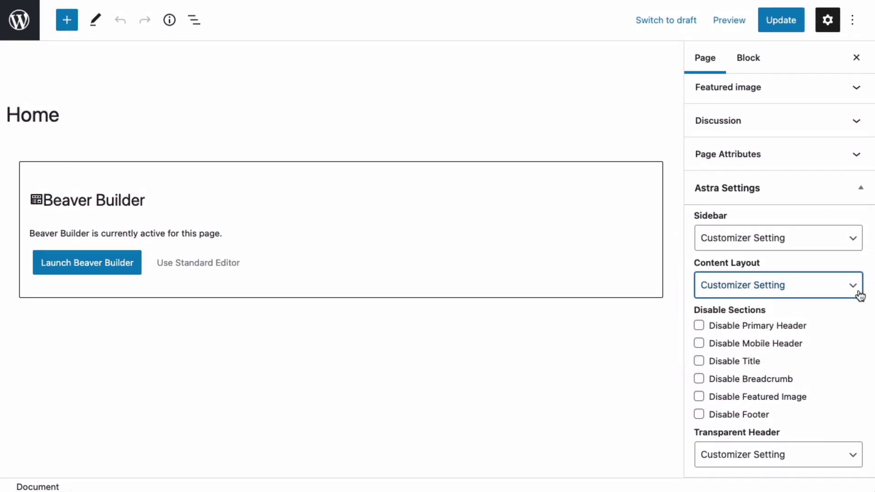
{"action": "left_click", "coordinate": [699, 328]}
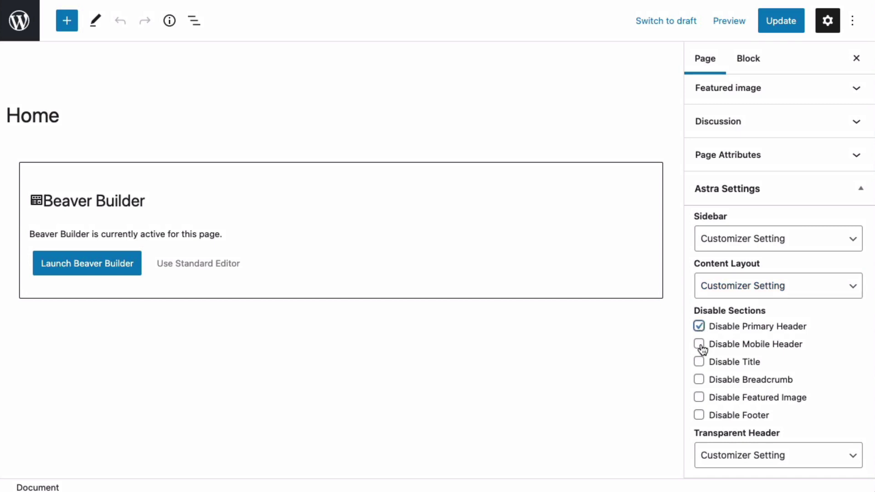
{"action": "left_click", "coordinate": [699, 363]}
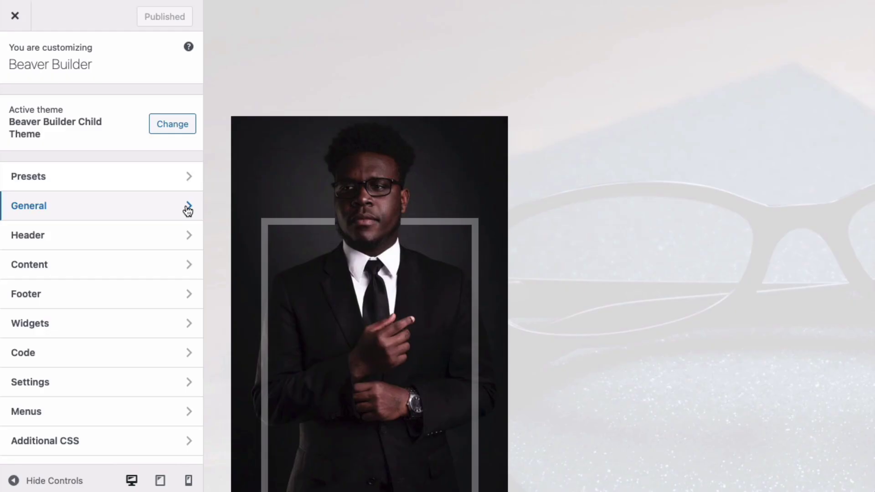
- Open General > Layout and keep the Width dropdown on Full Width
{"action": "left_click", "coordinate": [187, 208]}
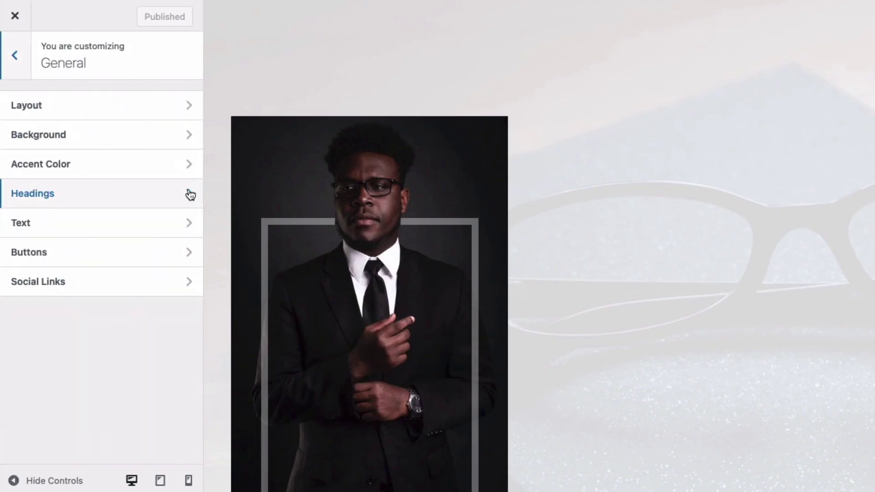
{"action": "left_click", "coordinate": [189, 106]}
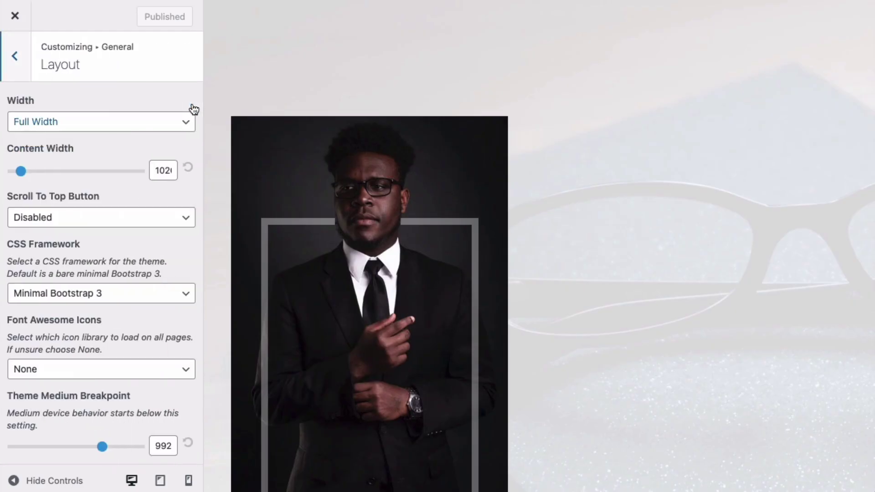
{"action": "left_click", "coordinate": [193, 130]}
{"action": "left_click", "coordinate": [194, 130]}
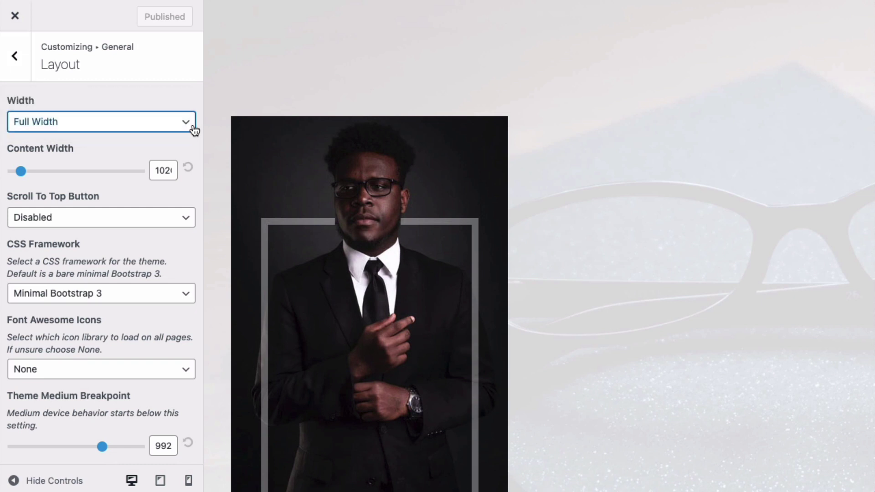
{"action": "scroll", "coordinate": [203, 136], "scroll_direction": "down", "scroll_amount": 3}
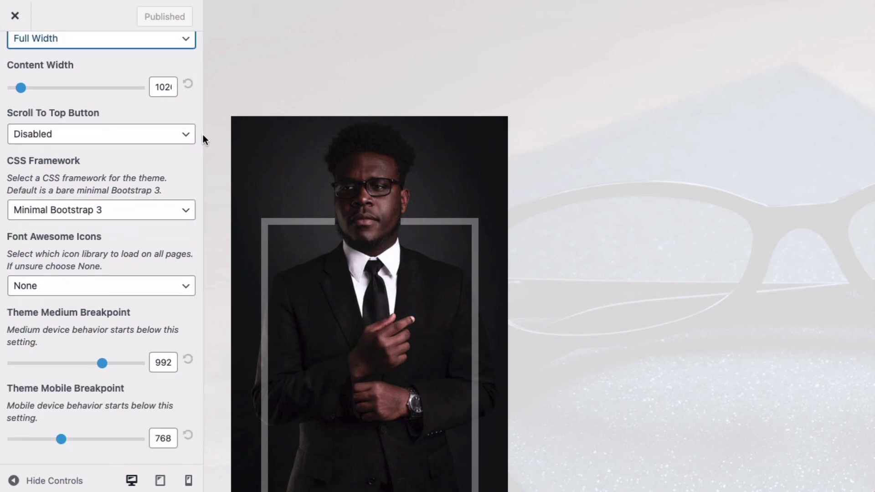
{"action": "scroll", "coordinate": [203, 135], "scroll_direction": "up", "scroll_amount": 3}
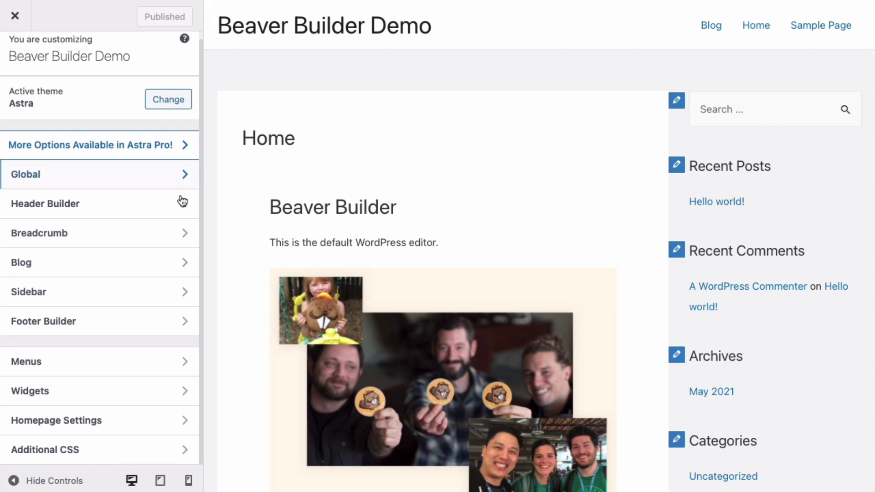
- Set the Sidebar section's Default Layout to No Sidebar
{"action": "left_click", "coordinate": [159, 293]}
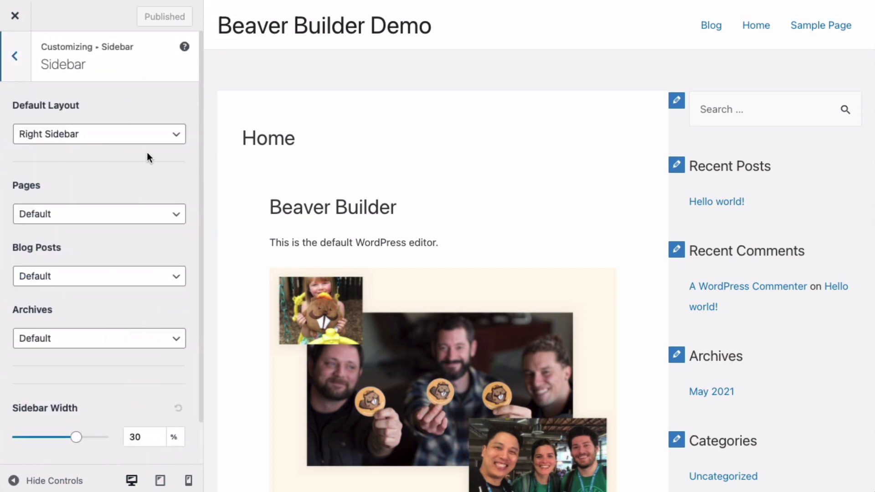
{"action": "left_click", "coordinate": [157, 135]}
{"action": "left_click", "coordinate": [152, 98]}
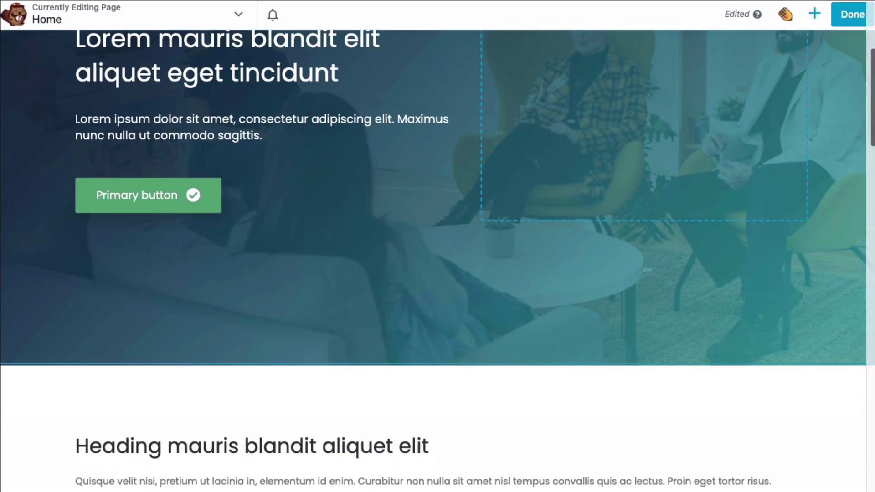
{"action": "scroll", "coordinate": [438, 274], "scroll_direction": "down", "scroll_amount": 3}
{"action": "scroll", "coordinate": [438, 274], "scroll_direction": "down", "scroll_amount": 3}
{"action": "scroll", "coordinate": [438, 274], "scroll_direction": "down", "scroll_amount": 3}
{"action": "scroll", "coordinate": [438, 273], "scroll_direction": "down", "scroll_amount": 3}
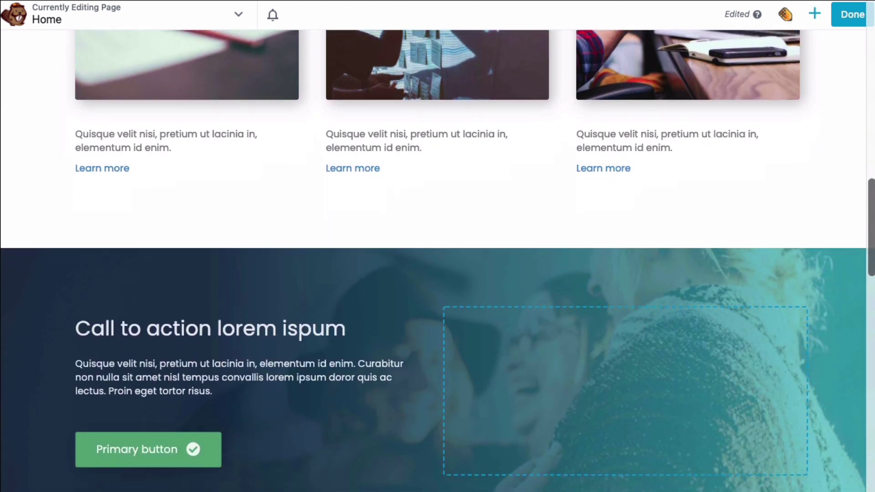
{"action": "scroll", "coordinate": [438, 274], "scroll_direction": "down", "scroll_amount": 3}
{"action": "scroll", "coordinate": [438, 273], "scroll_direction": "down", "scroll_amount": 1}
{"action": "scroll", "coordinate": [438, 273], "scroll_direction": "down", "scroll_amount": 2}
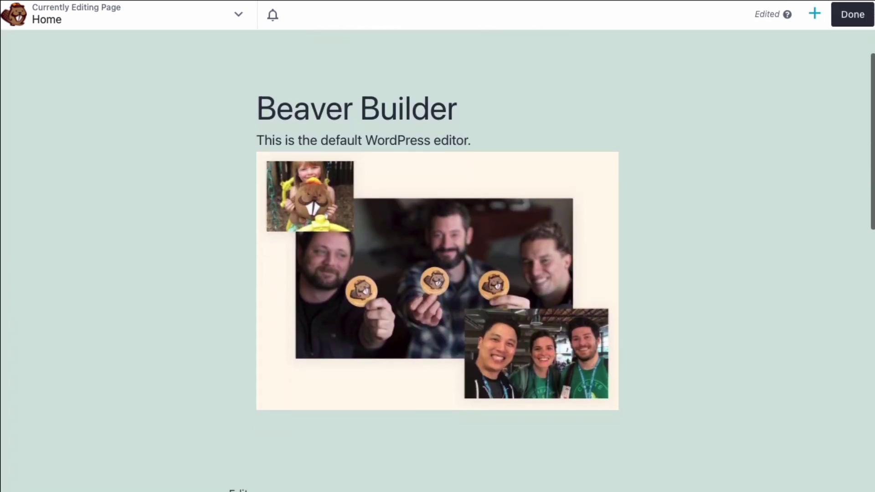
{"action": "scroll", "coordinate": [437, 274], "scroll_direction": "down", "scroll_amount": 1}
{"action": "scroll", "coordinate": [438, 273], "scroll_direction": "down", "scroll_amount": 2}
{"action": "scroll", "coordinate": [438, 273], "scroll_direction": "down", "scroll_amount": 2}
{"action": "scroll", "coordinate": [438, 273], "scroll_direction": "down", "scroll_amount": 3}
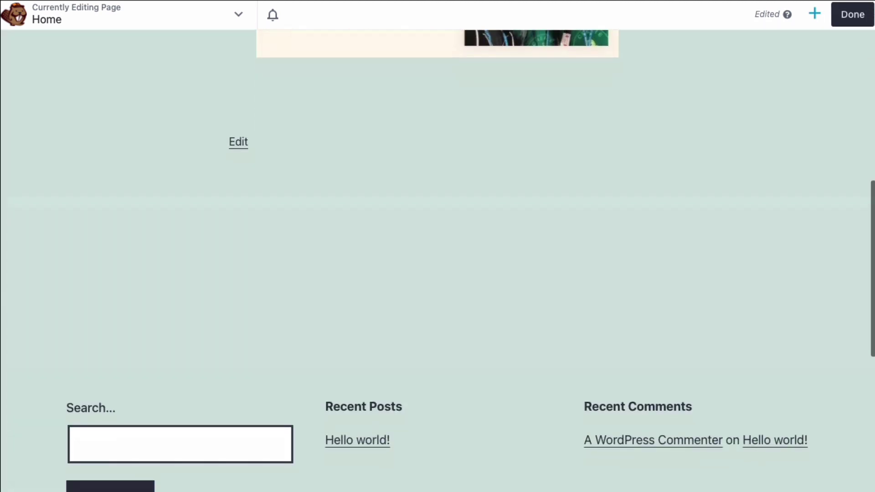
{"action": "scroll", "coordinate": [437, 274], "scroll_direction": "down", "scroll_amount": 2}
{"action": "scroll", "coordinate": [438, 274], "scroll_direction": "down", "scroll_amount": 2}
{"action": "scroll", "coordinate": [437, 274], "scroll_direction": "down", "scroll_amount": 2}
{"action": "scroll", "coordinate": [438, 274], "scroll_direction": "down", "scroll_amount": 1}
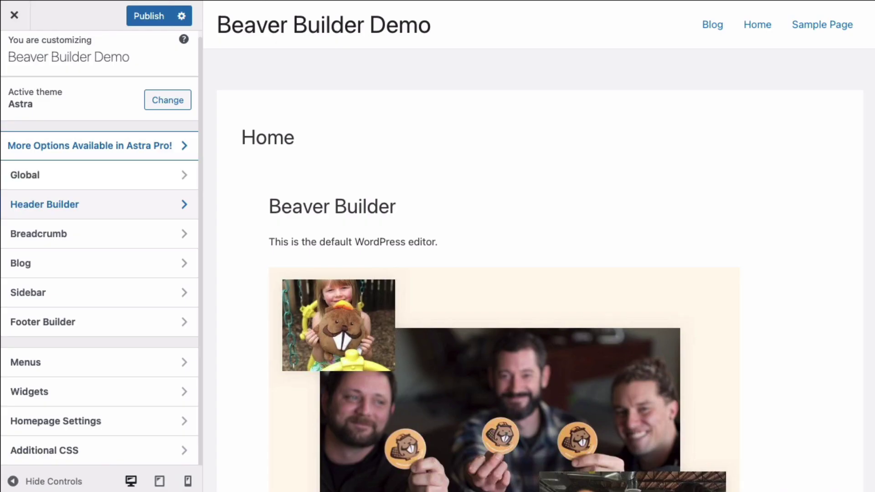
- View Astra's Header Builder, go back, then view the Footer Builder
{"action": "left_click", "coordinate": [44, 204]}
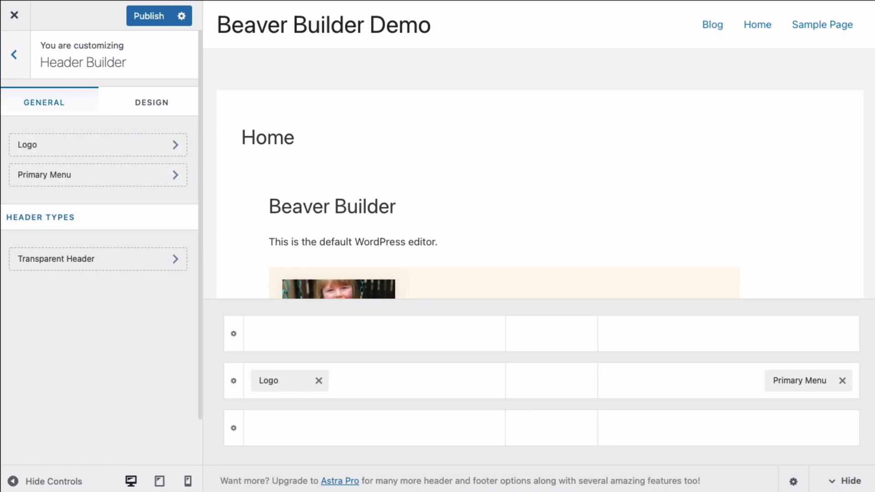
{"action": "key", "text": "Escape"}
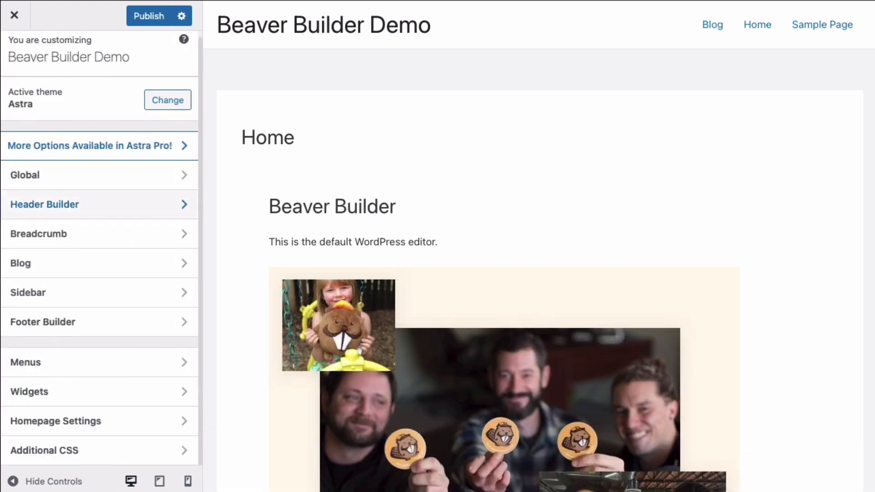
{"action": "left_click", "coordinate": [42, 321]}
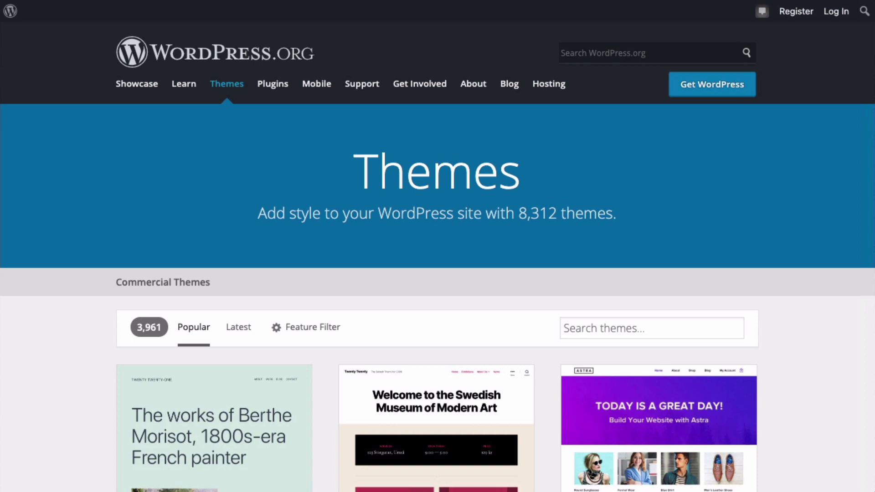
{"action": "scroll", "coordinate": [437, 246], "scroll_direction": "down", "scroll_amount": 1}
{"action": "scroll", "coordinate": [438, 246], "scroll_direction": "down", "scroll_amount": 2}
{"action": "scroll", "coordinate": [438, 246], "scroll_direction": "down", "scroll_amount": 2}
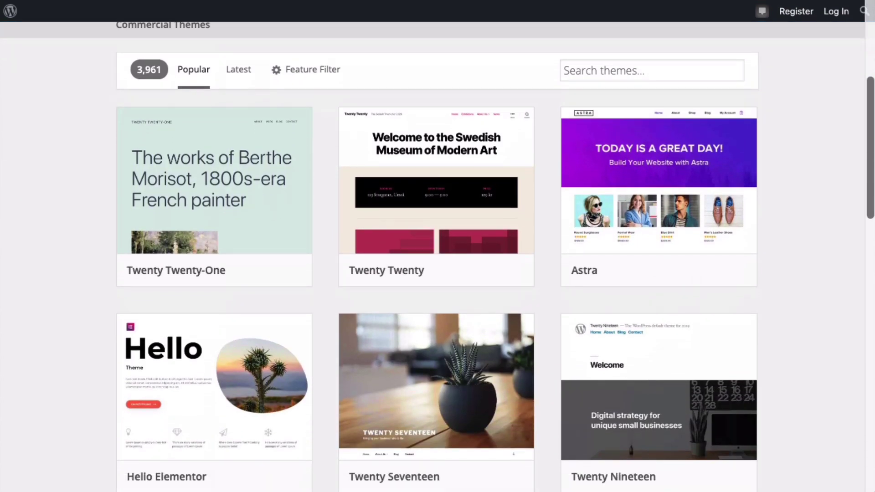
{"action": "scroll", "coordinate": [438, 246], "scroll_direction": "down", "scroll_amount": 1}
{"action": "scroll", "coordinate": [437, 258], "scroll_direction": "down", "scroll_amount": 2}
{"action": "scroll", "coordinate": [438, 257], "scroll_direction": "down", "scroll_amount": 1}
{"action": "scroll", "coordinate": [438, 257], "scroll_direction": "down", "scroll_amount": 1}
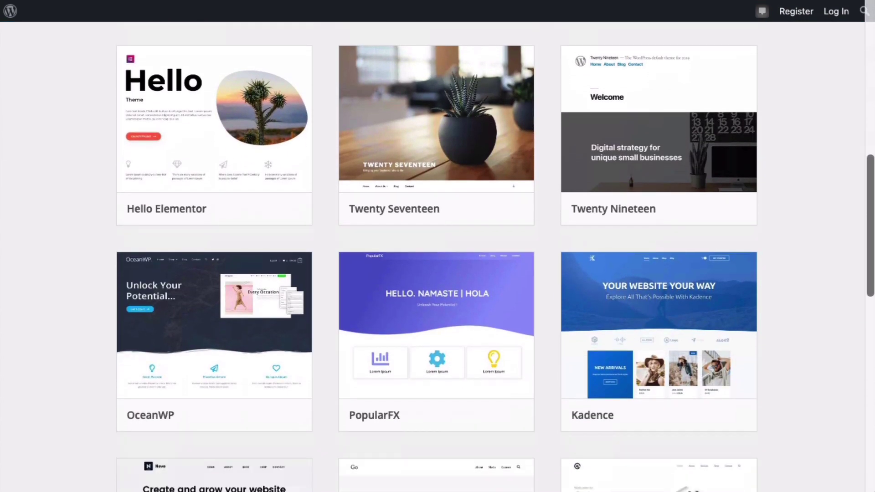
{"action": "scroll", "coordinate": [437, 257], "scroll_direction": "down", "scroll_amount": 3}
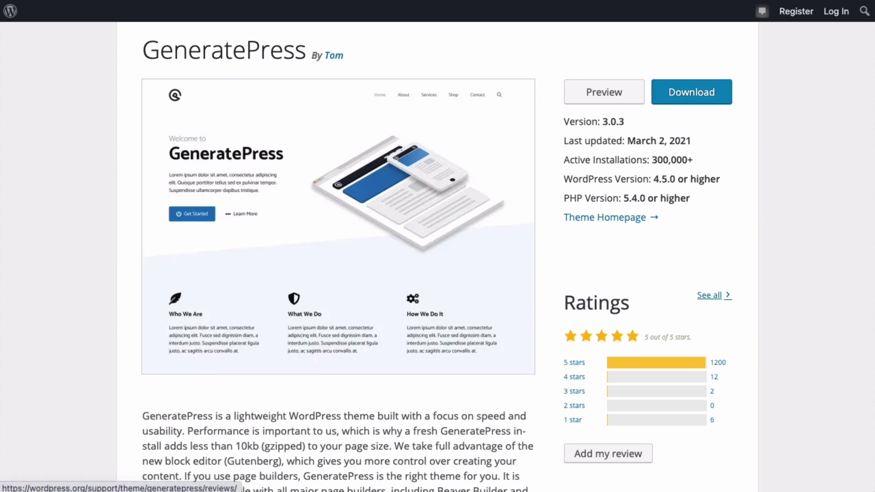
- Show all reviews for the GeneratePress theme
{"action": "left_click", "coordinate": [714, 294]}
{"action": "scroll", "coordinate": [324, 274], "scroll_direction": "down", "scroll_amount": 4}
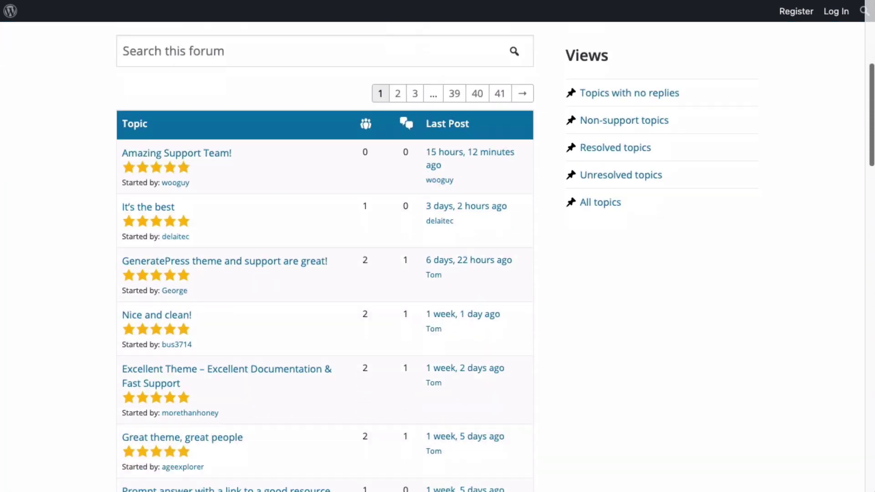
{"action": "scroll", "coordinate": [325, 274], "scroll_direction": "down", "scroll_amount": 3}
{"action": "scroll", "coordinate": [325, 274], "scroll_direction": "down", "scroll_amount": 4}
{"action": "scroll", "coordinate": [325, 273], "scroll_direction": "down", "scroll_amount": 4}
{"action": "scroll", "coordinate": [324, 274], "scroll_direction": "down", "scroll_amount": 5}
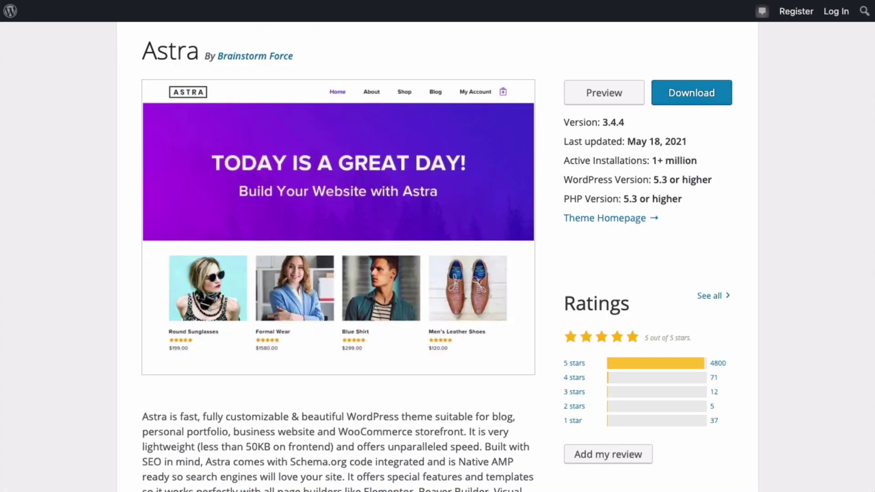
{"action": "scroll", "coordinate": [438, 274], "scroll_direction": "down", "scroll_amount": 3}
{"action": "scroll", "coordinate": [438, 274], "scroll_direction": "down", "scroll_amount": 3}
{"action": "scroll", "coordinate": [438, 274], "scroll_direction": "down", "scroll_amount": 2}
{"action": "scroll", "coordinate": [438, 273], "scroll_direction": "down", "scroll_amount": 2}
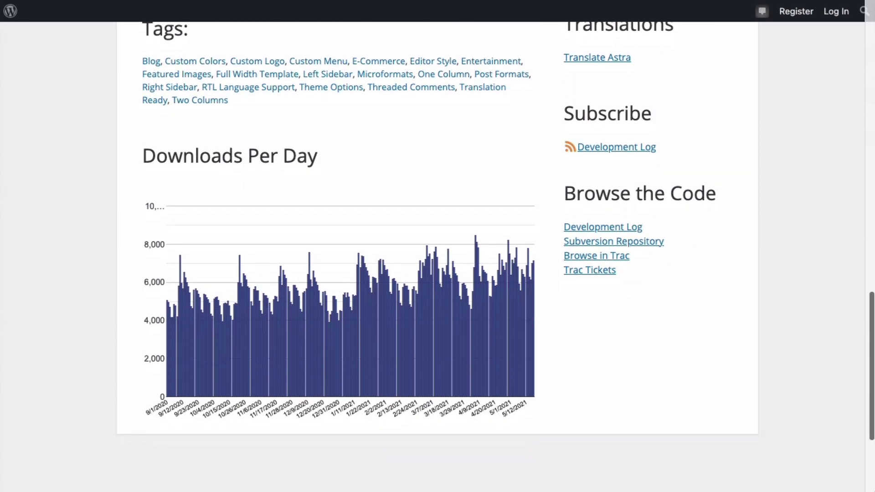
{"action": "scroll", "coordinate": [437, 274], "scroll_direction": "down", "scroll_amount": 1}
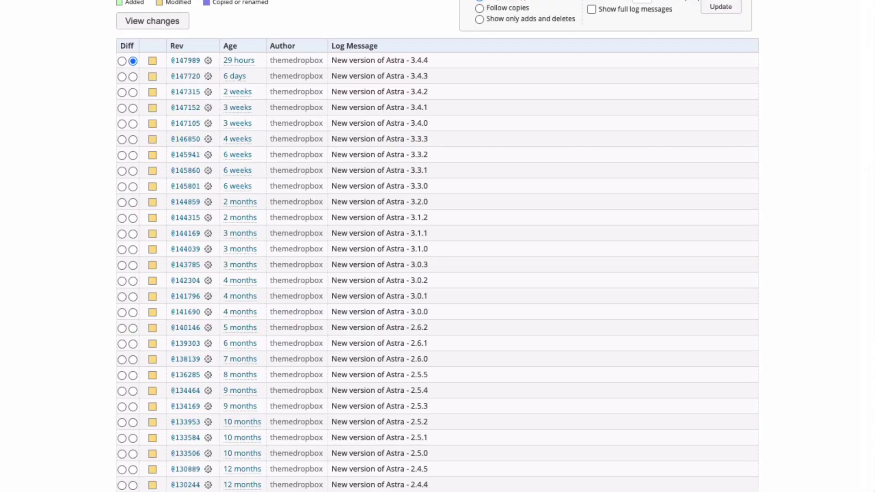
{"action": "scroll", "coordinate": [437, 246], "scroll_direction": "down", "scroll_amount": 2}
{"action": "scroll", "coordinate": [438, 246], "scroll_direction": "down", "scroll_amount": 2}
{"action": "scroll", "coordinate": [438, 246], "scroll_direction": "down", "scroll_amount": 2}
{"action": "scroll", "coordinate": [438, 246], "scroll_direction": "down", "scroll_amount": 2}
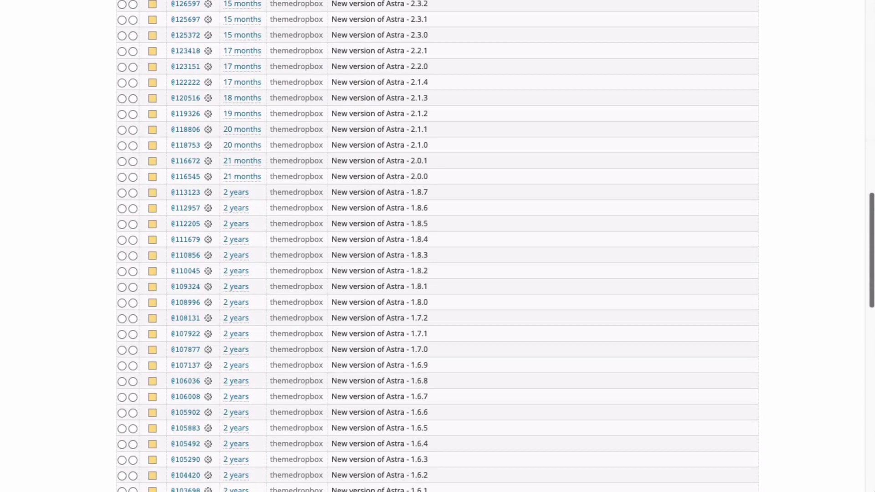
{"action": "scroll", "coordinate": [438, 246], "scroll_direction": "down", "scroll_amount": 3}
{"action": "scroll", "coordinate": [437, 246], "scroll_direction": "down", "scroll_amount": 2}
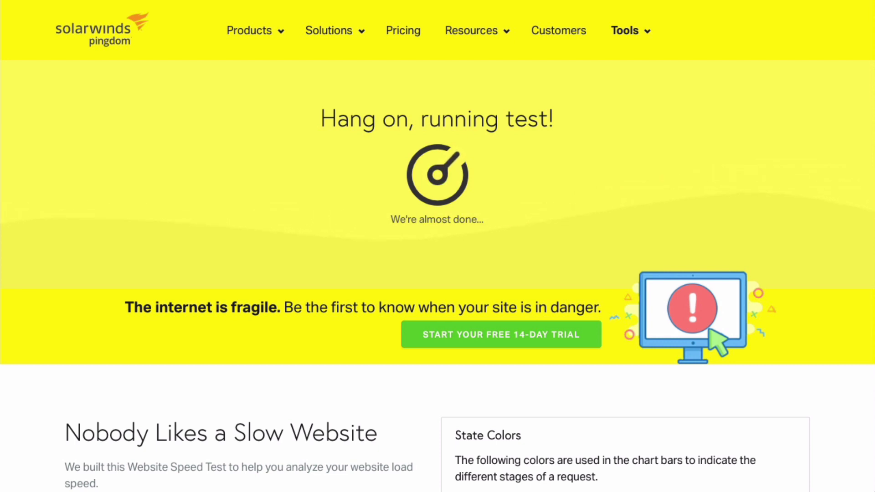
{"action": "scroll", "coordinate": [437, 246], "scroll_direction": "down", "scroll_amount": 1}
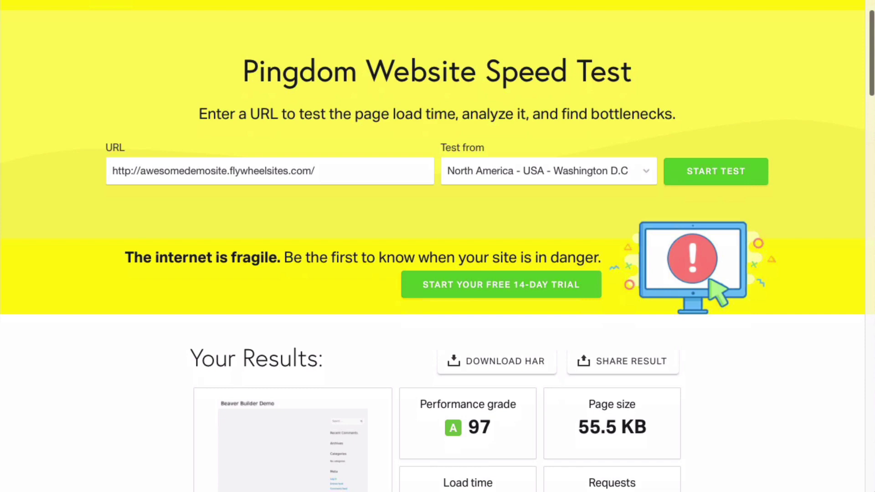
{"action": "scroll", "coordinate": [438, 246], "scroll_direction": "down", "scroll_amount": 2}
{"action": "scroll", "coordinate": [438, 246], "scroll_direction": "down", "scroll_amount": 2}
{"action": "scroll", "coordinate": [438, 246], "scroll_direction": "down", "scroll_amount": 1}
{"action": "scroll", "coordinate": [438, 246], "scroll_direction": "down", "scroll_amount": 1}
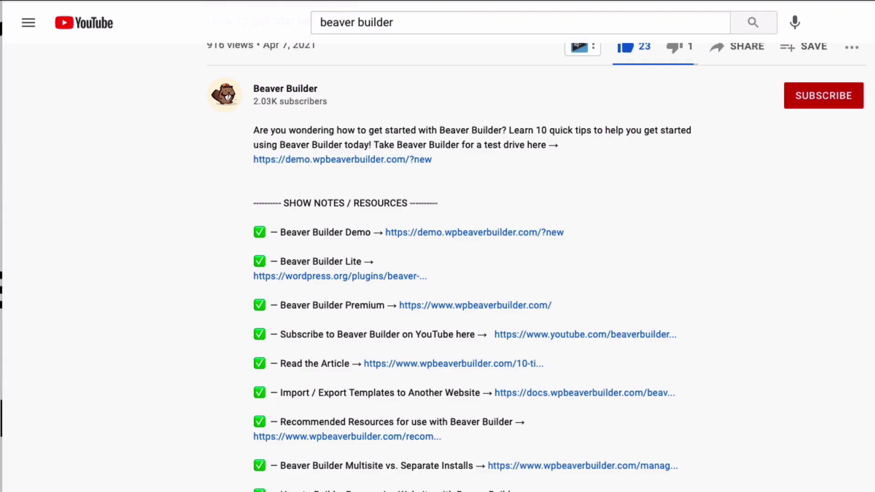
{"action": "scroll", "coordinate": [438, 273], "scroll_direction": "down", "scroll_amount": 1}
{"action": "scroll", "coordinate": [437, 273], "scroll_direction": "down", "scroll_amount": 1}
{"action": "scroll", "coordinate": [437, 273], "scroll_direction": "down", "scroll_amount": 1}
{"action": "scroll", "coordinate": [437, 273], "scroll_direction": "down", "scroll_amount": 2}
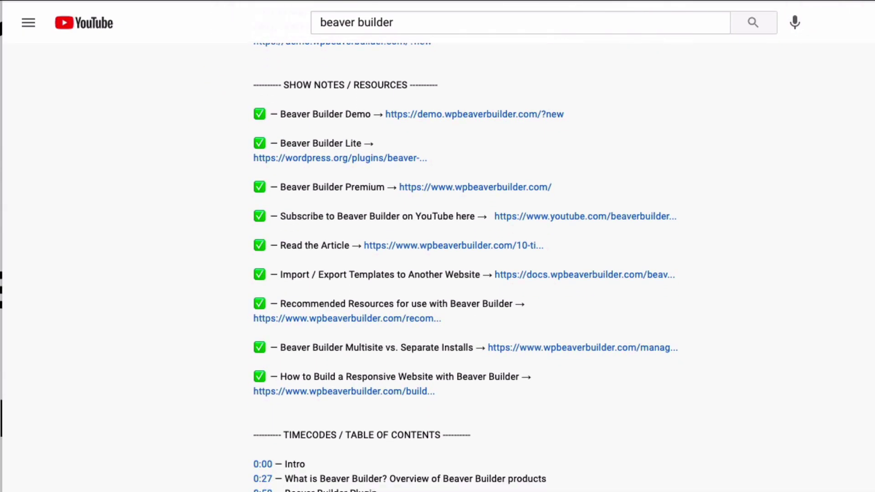
{"action": "scroll", "coordinate": [437, 273], "scroll_direction": "down", "scroll_amount": 1}
{"action": "scroll", "coordinate": [437, 274], "scroll_direction": "down", "scroll_amount": 1}
{"action": "scroll", "coordinate": [438, 273], "scroll_direction": "down", "scroll_amount": 1}
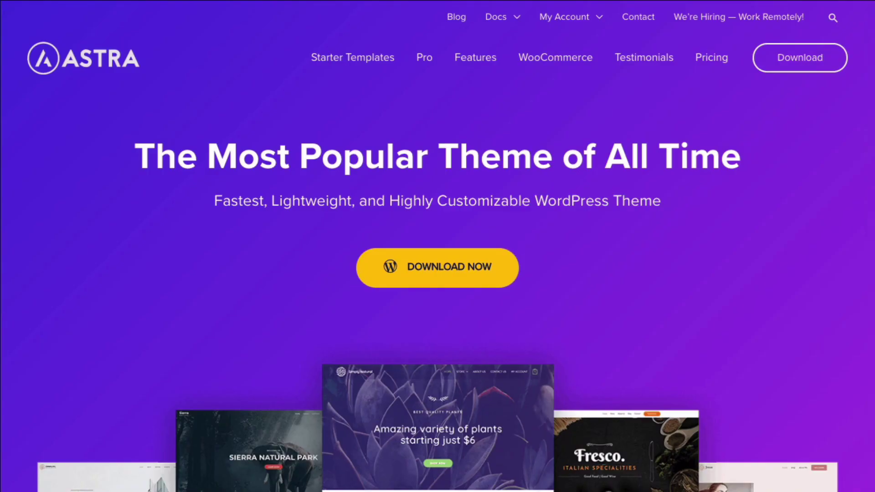
{"action": "scroll", "coordinate": [438, 273], "scroll_direction": "down", "scroll_amount": 1}
{"action": "scroll", "coordinate": [437, 274], "scroll_direction": "down", "scroll_amount": 3}
{"action": "scroll", "coordinate": [437, 273], "scroll_direction": "down", "scroll_amount": 2}
{"action": "scroll", "coordinate": [438, 274], "scroll_direction": "down", "scroll_amount": 2}
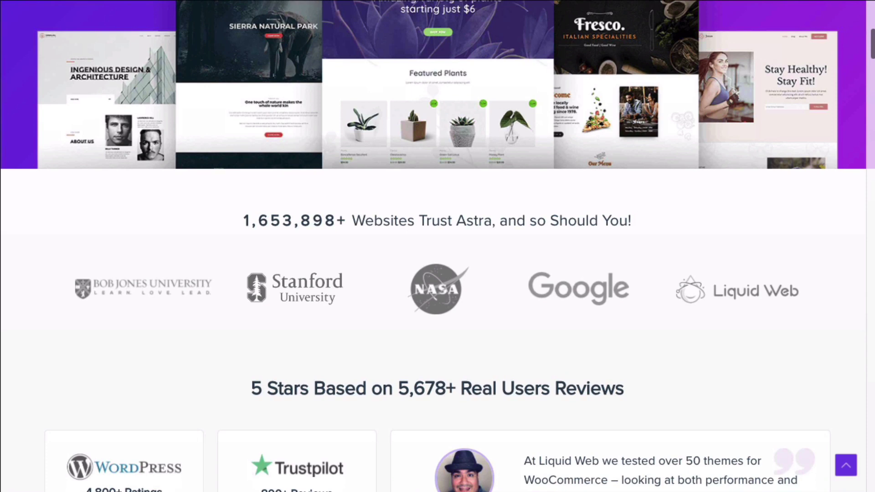
{"action": "scroll", "coordinate": [438, 273], "scroll_direction": "down", "scroll_amount": 2}
{"action": "scroll", "coordinate": [437, 274], "scroll_direction": "down", "scroll_amount": 1}
{"action": "scroll", "coordinate": [437, 274], "scroll_direction": "down", "scroll_amount": 1}
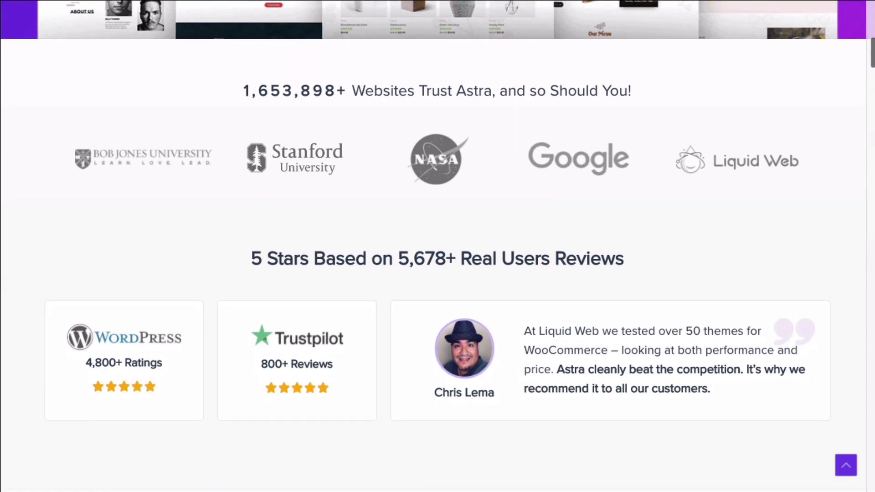
{"action": "scroll", "coordinate": [438, 274], "scroll_direction": "down", "scroll_amount": 1}
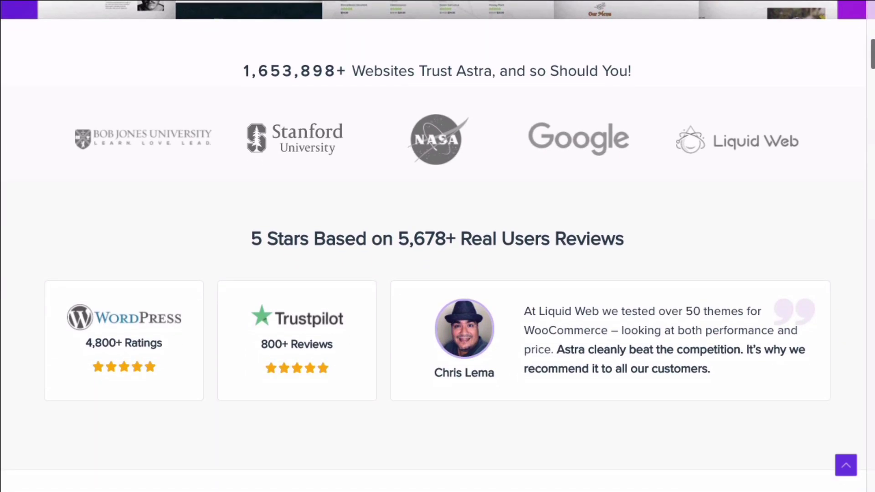
{"action": "scroll", "coordinate": [438, 246], "scroll_direction": "down", "scroll_amount": 1}
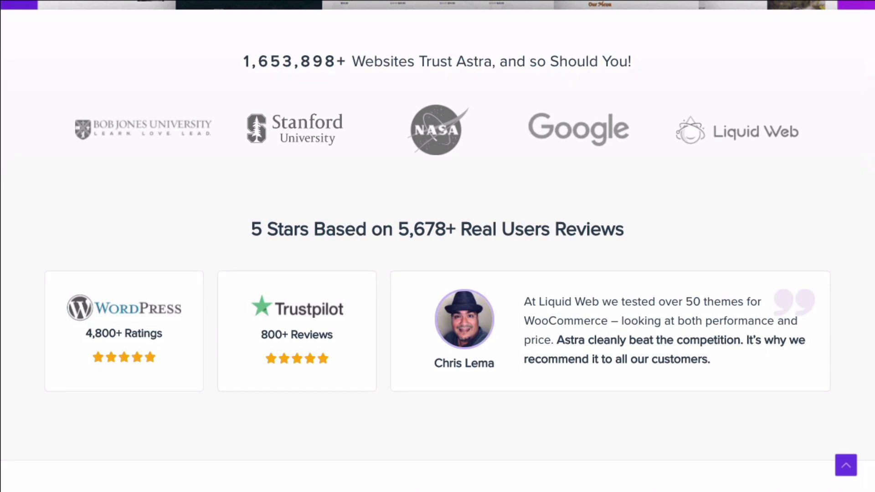
{"action": "scroll", "coordinate": [437, 246], "scroll_direction": "down", "scroll_amount": 1}
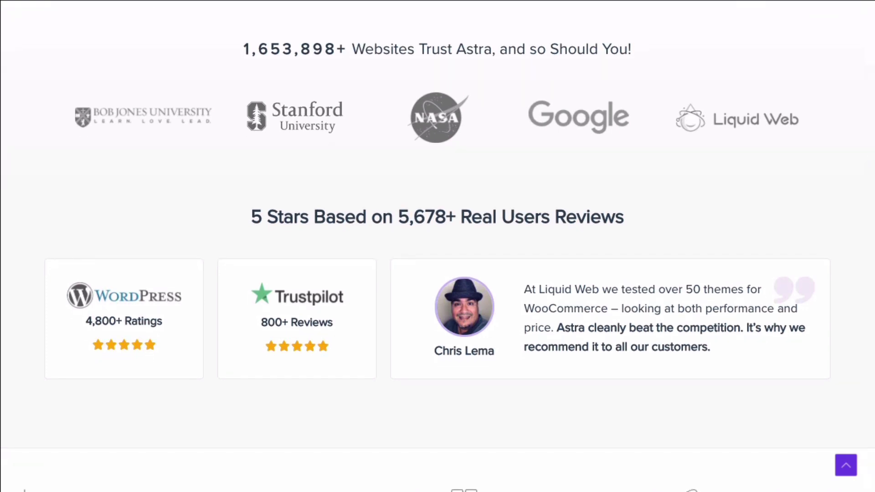
{"action": "scroll", "coordinate": [438, 246], "scroll_direction": "down", "scroll_amount": 2}
{"action": "scroll", "coordinate": [437, 246], "scroll_direction": "down", "scroll_amount": 3}
{"action": "scroll", "coordinate": [438, 246], "scroll_direction": "down", "scroll_amount": 2}
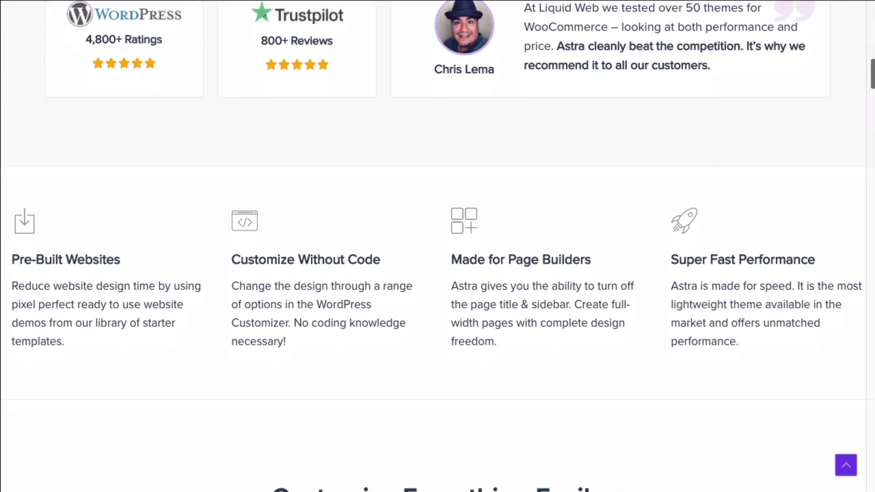
{"action": "scroll", "coordinate": [438, 246], "scroll_direction": "down", "scroll_amount": 1}
{"action": "scroll", "coordinate": [438, 246], "scroll_direction": "down", "scroll_amount": 1}
{"action": "scroll", "coordinate": [438, 246], "scroll_direction": "down", "scroll_amount": 1}
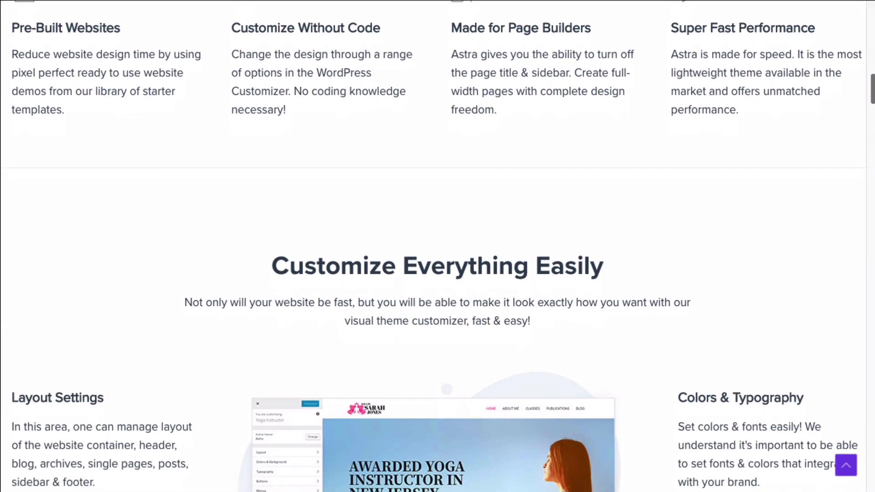
{"action": "scroll", "coordinate": [437, 246], "scroll_direction": "down", "scroll_amount": 1}
{"action": "scroll", "coordinate": [438, 246], "scroll_direction": "down", "scroll_amount": 1}
{"action": "scroll", "coordinate": [438, 246], "scroll_direction": "down", "scroll_amount": 1}
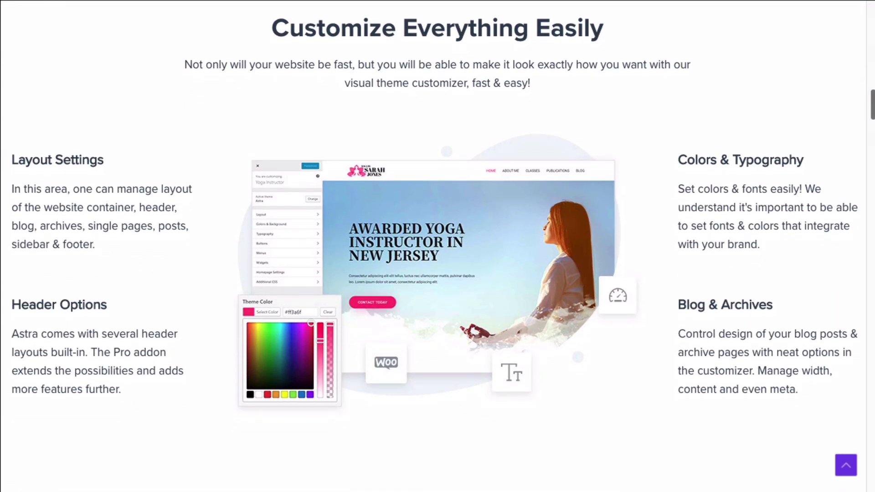
{"action": "scroll", "coordinate": [438, 246], "scroll_direction": "down", "scroll_amount": 5}
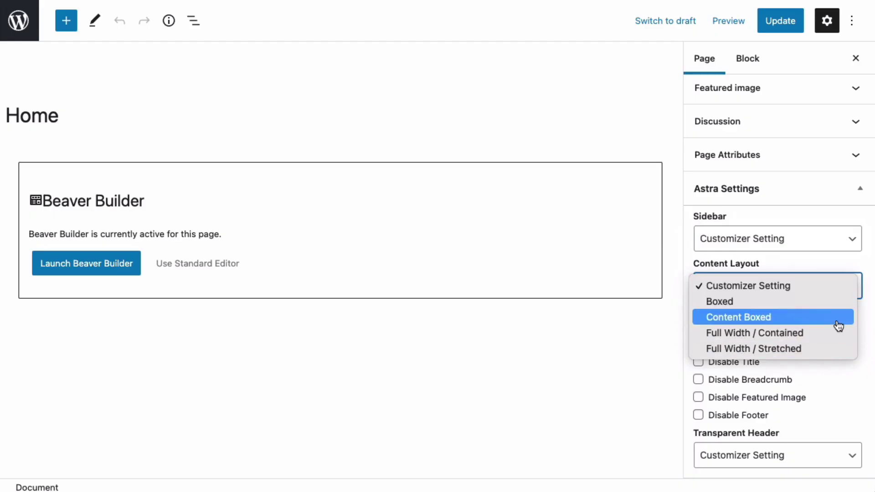
- Keep Customizer Setting layout; disable primary/mobile headers, title, breadcrumb, featured image, footer
{"action": "left_click", "coordinate": [842, 287]}
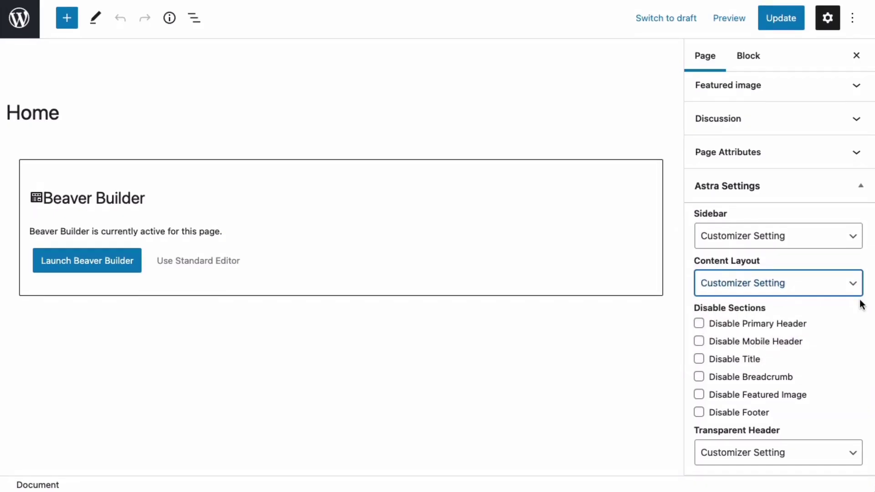
{"action": "left_click", "coordinate": [699, 327]}
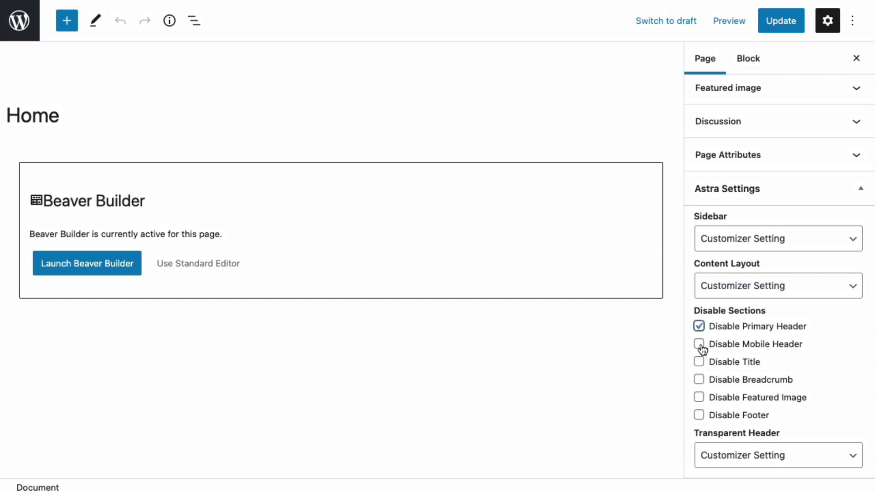
{"action": "left_click", "coordinate": [698, 344]}
{"action": "left_click", "coordinate": [699, 363]}
{"action": "left_click", "coordinate": [699, 381]}
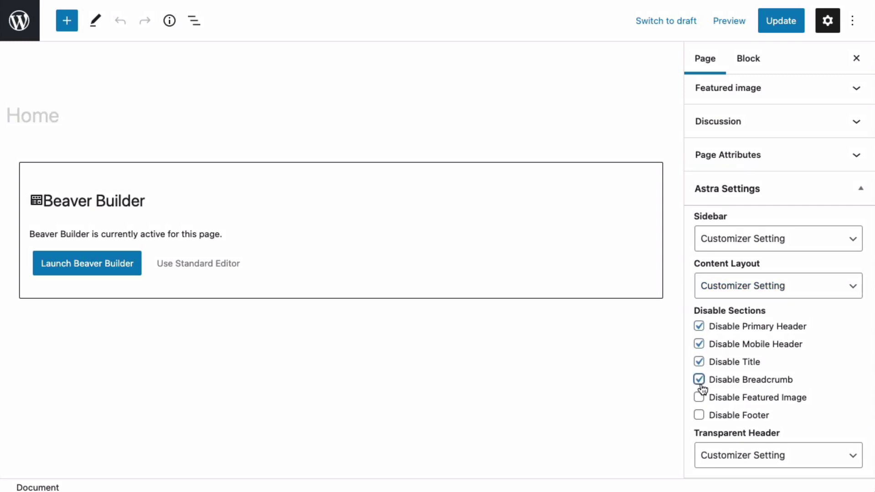
{"action": "left_click", "coordinate": [700, 399]}
{"action": "left_click", "coordinate": [699, 415]}
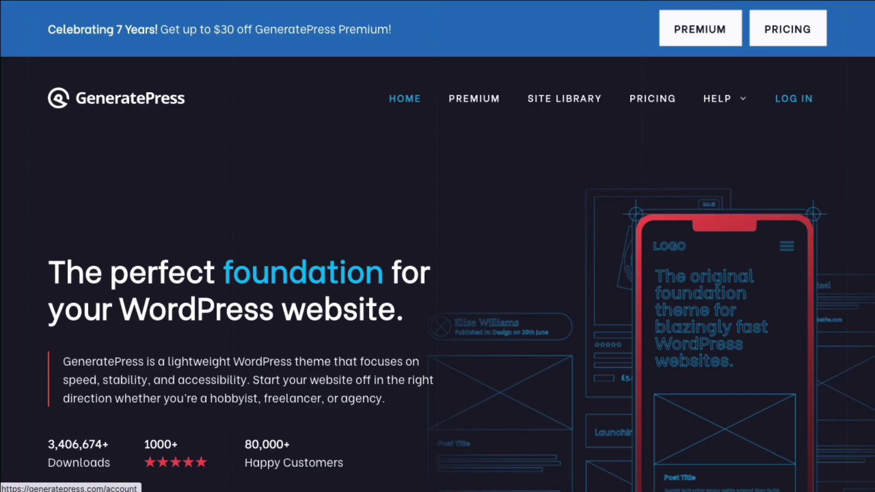
{"action": "scroll", "coordinate": [725, 247], "scroll_direction": "down", "scroll_amount": 1}
{"action": "scroll", "coordinate": [724, 246], "scroll_direction": "down", "scroll_amount": 2}
{"action": "scroll", "coordinate": [725, 246], "scroll_direction": "down", "scroll_amount": 2}
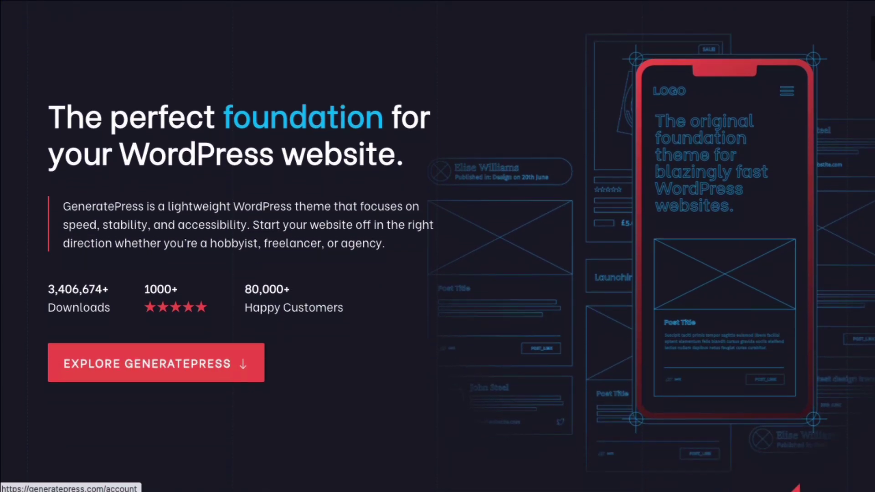
{"action": "scroll", "coordinate": [725, 246], "scroll_direction": "down", "scroll_amount": 1}
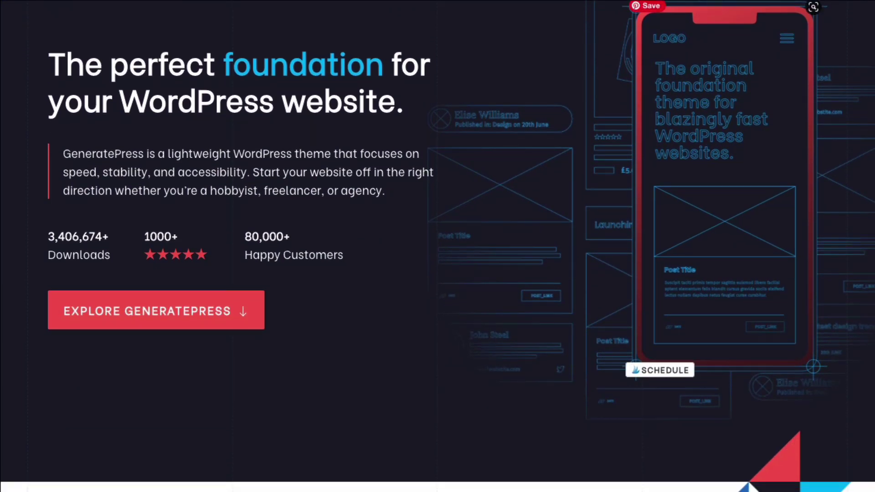
{"action": "scroll", "coordinate": [725, 246], "scroll_direction": "down", "scroll_amount": 1}
{"action": "scroll", "coordinate": [725, 246], "scroll_direction": "down", "scroll_amount": 1}
{"action": "scroll", "coordinate": [725, 246], "scroll_direction": "down", "scroll_amount": 3}
{"action": "scroll", "coordinate": [725, 246], "scroll_direction": "down", "scroll_amount": 2}
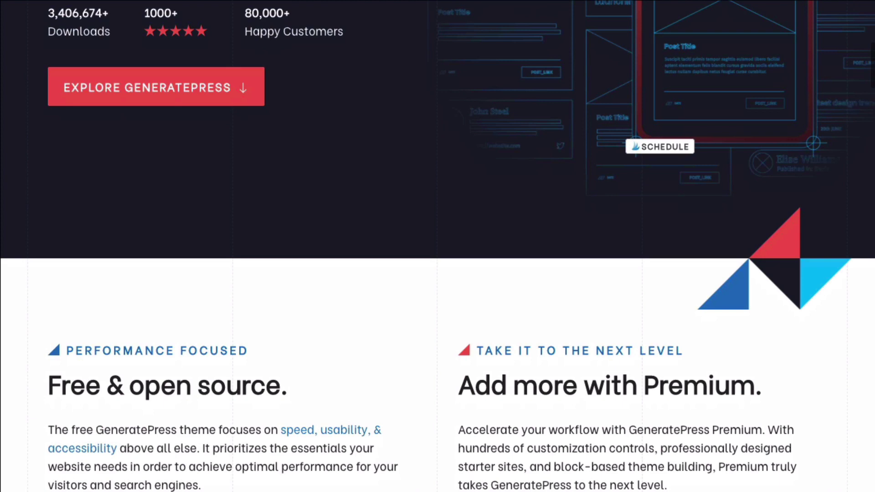
{"action": "scroll", "coordinate": [438, 247], "scroll_direction": "down", "scroll_amount": 2}
{"action": "scroll", "coordinate": [438, 246], "scroll_direction": "down", "scroll_amount": 1}
{"action": "scroll", "coordinate": [437, 246], "scroll_direction": "down", "scroll_amount": 1}
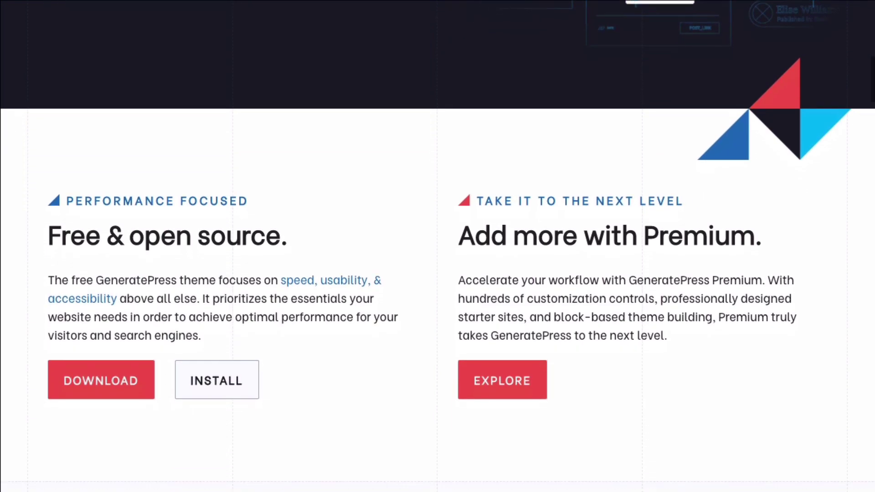
{"action": "scroll", "coordinate": [438, 246], "scroll_direction": "down", "scroll_amount": 1}
{"action": "scroll", "coordinate": [438, 246], "scroll_direction": "down", "scroll_amount": 1}
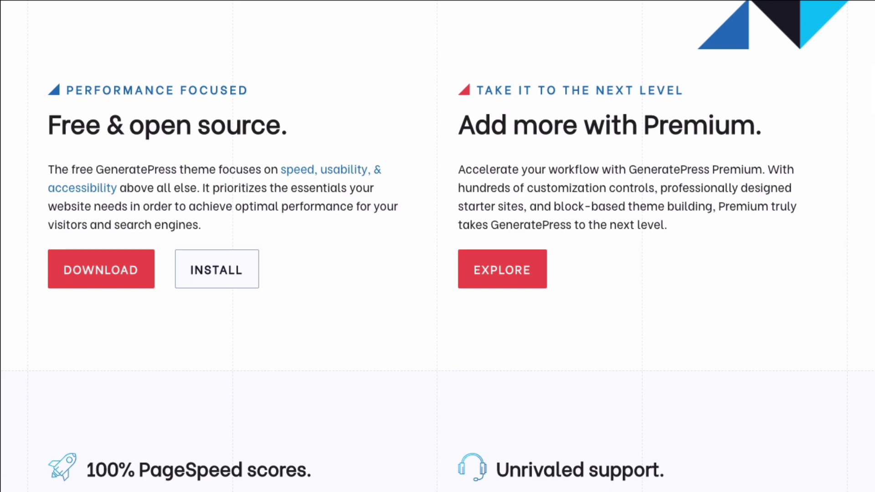
{"action": "scroll", "coordinate": [438, 246], "scroll_direction": "down", "scroll_amount": 2}
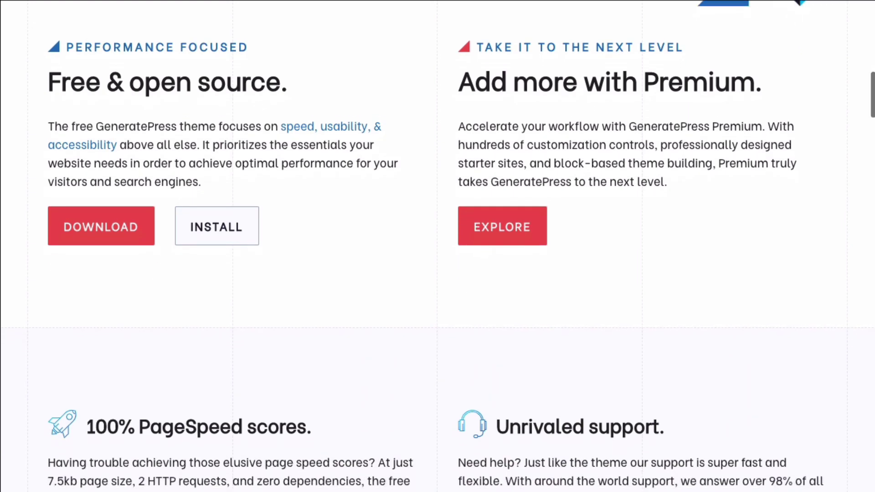
{"action": "scroll", "coordinate": [437, 246], "scroll_direction": "down", "scroll_amount": 2}
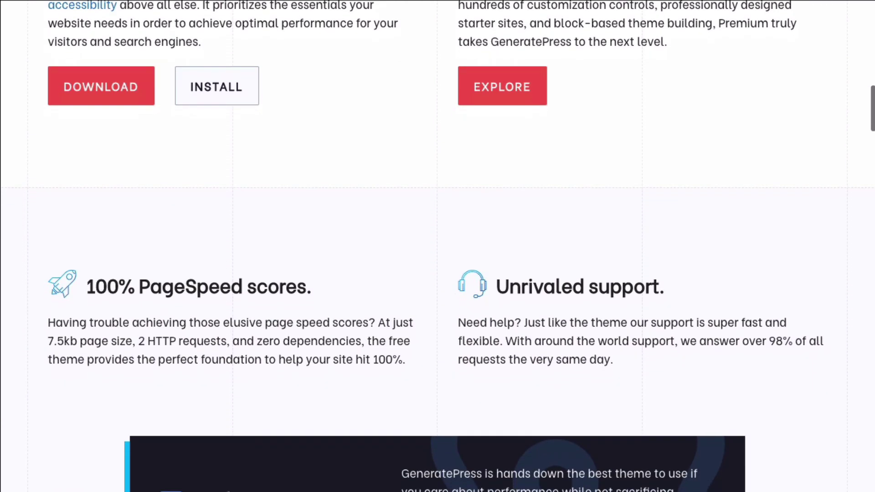
{"action": "scroll", "coordinate": [438, 246], "scroll_direction": "down", "scroll_amount": 2}
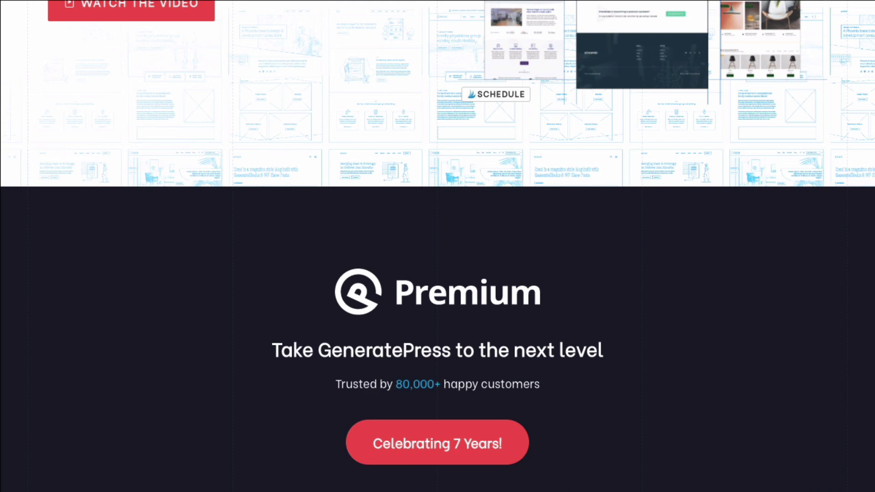
{"action": "scroll", "coordinate": [437, 246], "scroll_direction": "down", "scroll_amount": 1}
{"action": "scroll", "coordinate": [438, 246], "scroll_direction": "down", "scroll_amount": 2}
{"action": "scroll", "coordinate": [438, 246], "scroll_direction": "down", "scroll_amount": 2}
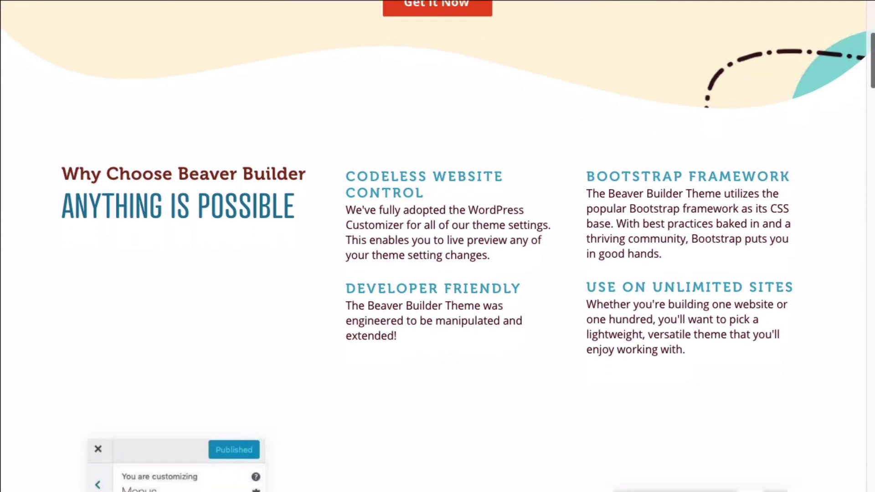
{"action": "scroll", "coordinate": [438, 246], "scroll_direction": "down", "scroll_amount": 1}
{"action": "scroll", "coordinate": [437, 246], "scroll_direction": "down", "scroll_amount": 2}
{"action": "scroll", "coordinate": [438, 247], "scroll_direction": "down", "scroll_amount": 1}
{"action": "scroll", "coordinate": [438, 247], "scroll_direction": "down", "scroll_amount": 1}
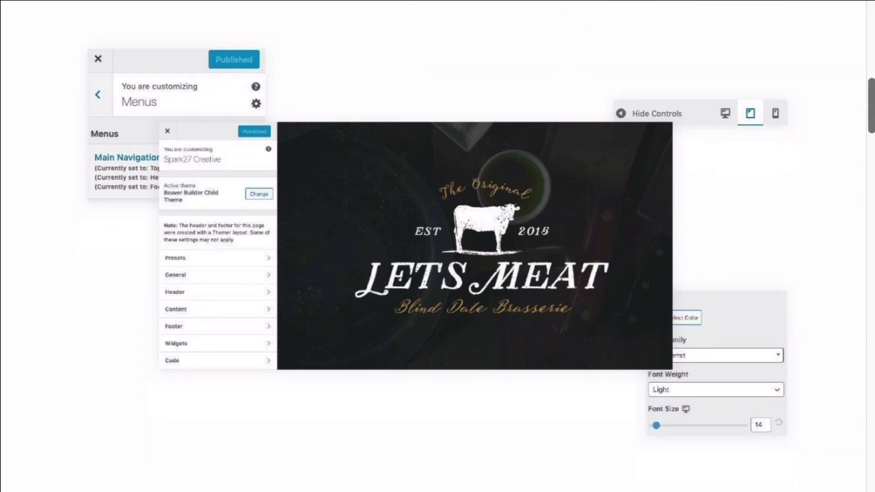
{"action": "scroll", "coordinate": [438, 246], "scroll_direction": "down", "scroll_amount": 2}
{"action": "scroll", "coordinate": [437, 246], "scroll_direction": "down", "scroll_amount": 2}
{"action": "scroll", "coordinate": [437, 247], "scroll_direction": "down", "scroll_amount": 1}
{"action": "scroll", "coordinate": [437, 246], "scroll_direction": "down", "scroll_amount": 2}
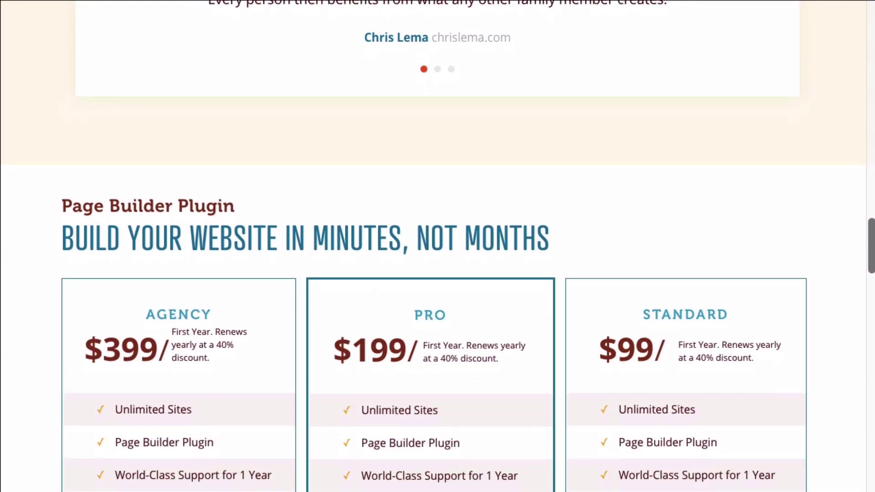
{"action": "scroll", "coordinate": [438, 246], "scroll_direction": "down", "scroll_amount": 1}
{"action": "scroll", "coordinate": [438, 246], "scroll_direction": "down", "scroll_amount": 1}
{"action": "scroll", "coordinate": [438, 247], "scroll_direction": "down", "scroll_amount": 1}
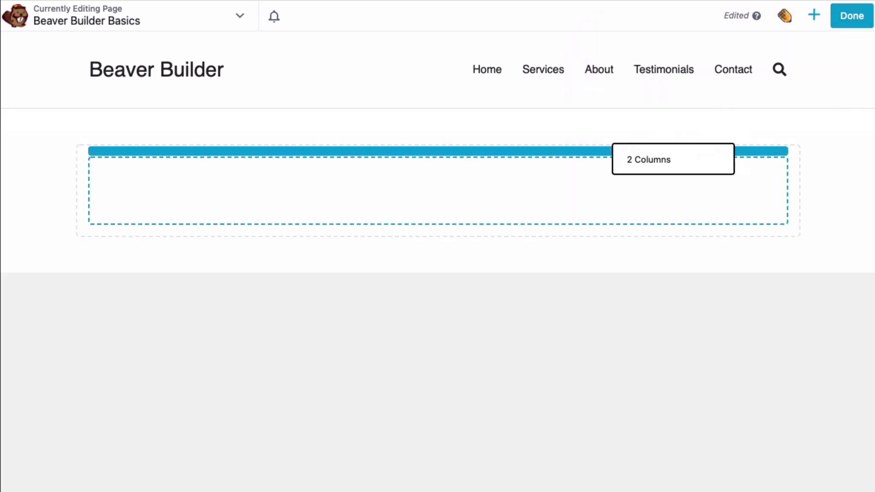
- Drag the 2 Columns row layout onto the page beneath the existing row
{"action": "left_click_drag", "start_coordinate": [793, 134], "coordinate": [342, 226]}
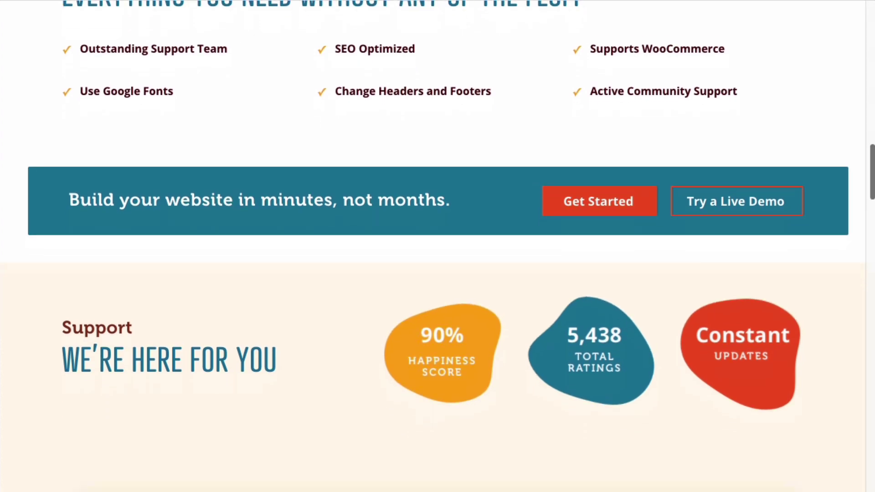
{"action": "scroll", "coordinate": [438, 246], "scroll_direction": "down", "scroll_amount": 2}
{"action": "scroll", "coordinate": [438, 246], "scroll_direction": "down", "scroll_amount": 2}
{"action": "scroll", "coordinate": [437, 246], "scroll_direction": "down", "scroll_amount": 1}
{"action": "scroll", "coordinate": [438, 246], "scroll_direction": "down", "scroll_amount": 1}
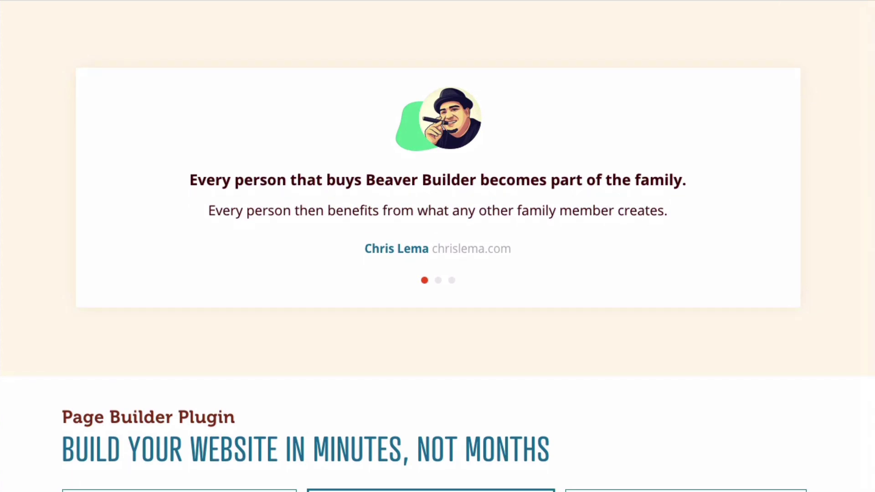
{"action": "scroll", "coordinate": [438, 246], "scroll_direction": "up", "scroll_amount": 2}
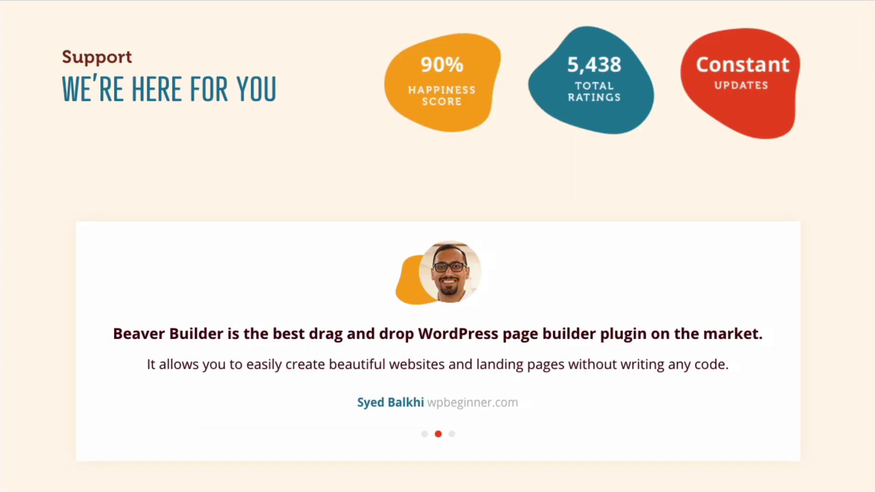